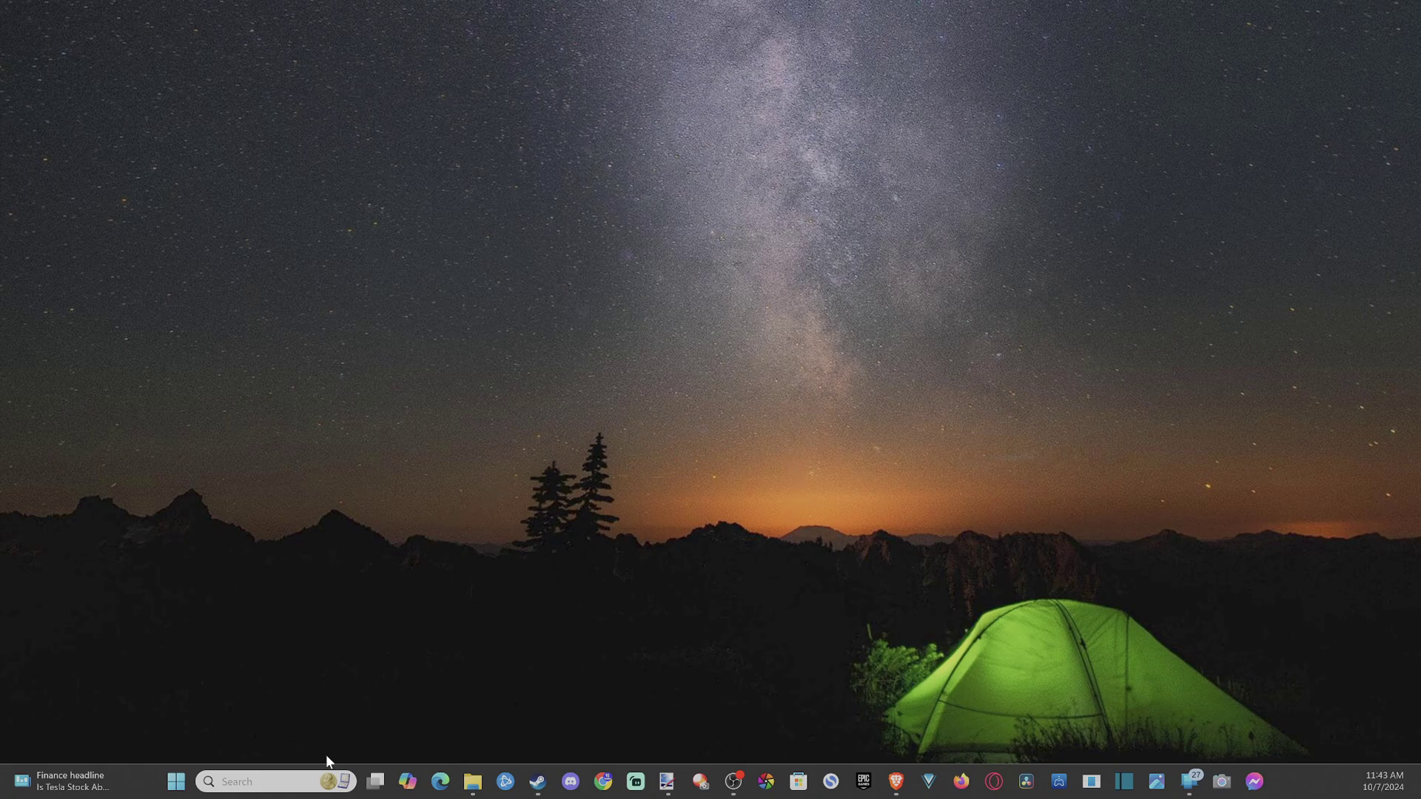
Launch Windows Camera from Windows search and dismiss its taskbar jump list.
left_click(269, 781)
type("camera")
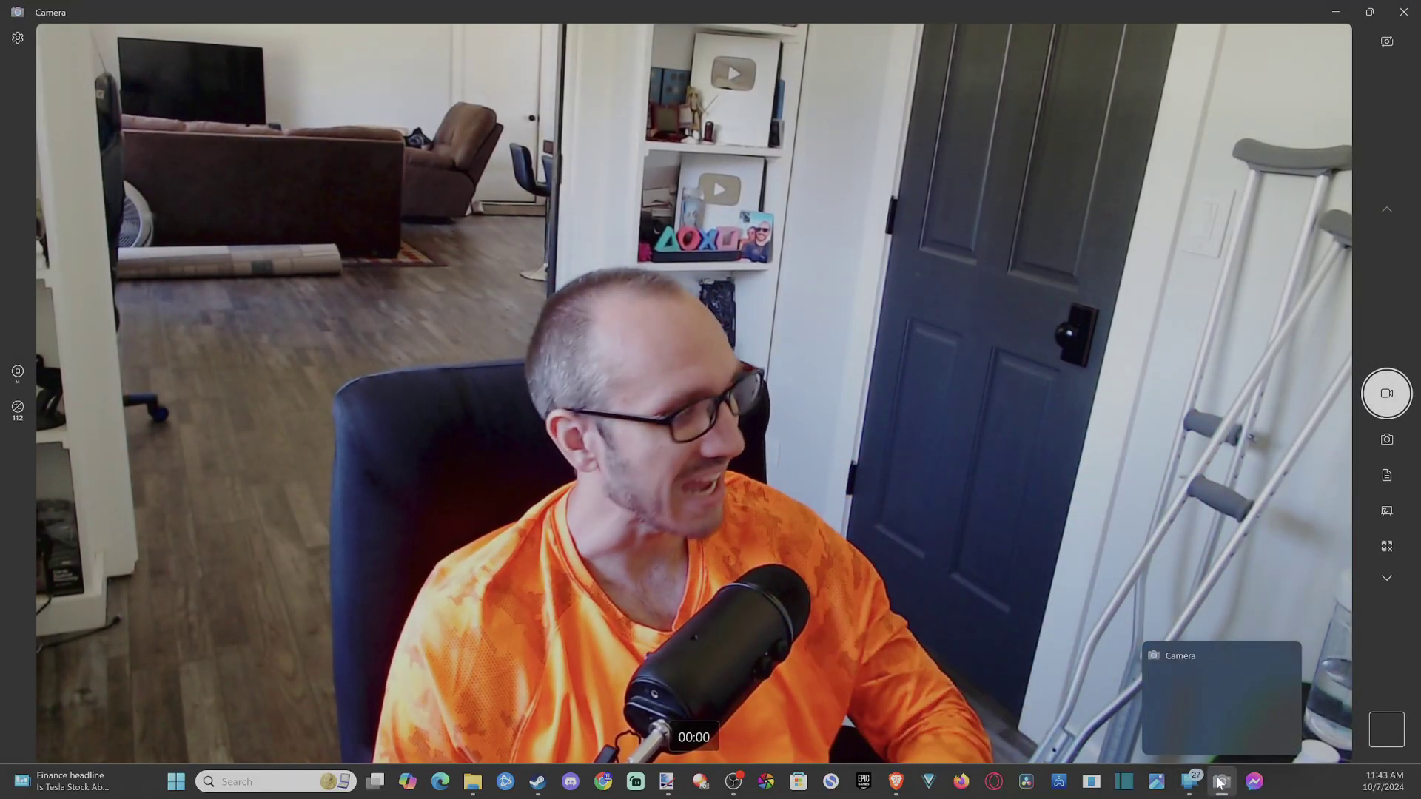
right_click(1221, 780)
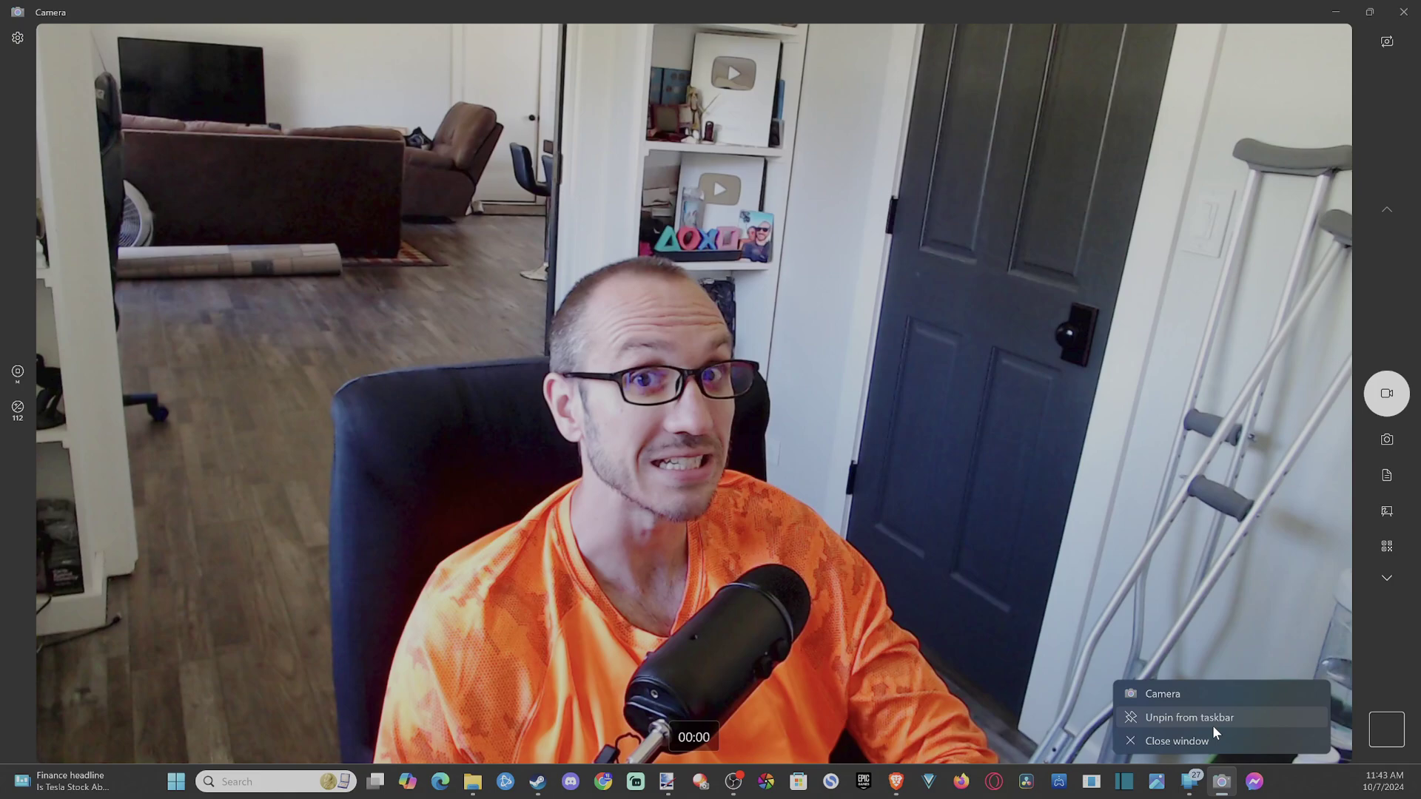
left_click(1382, 282)
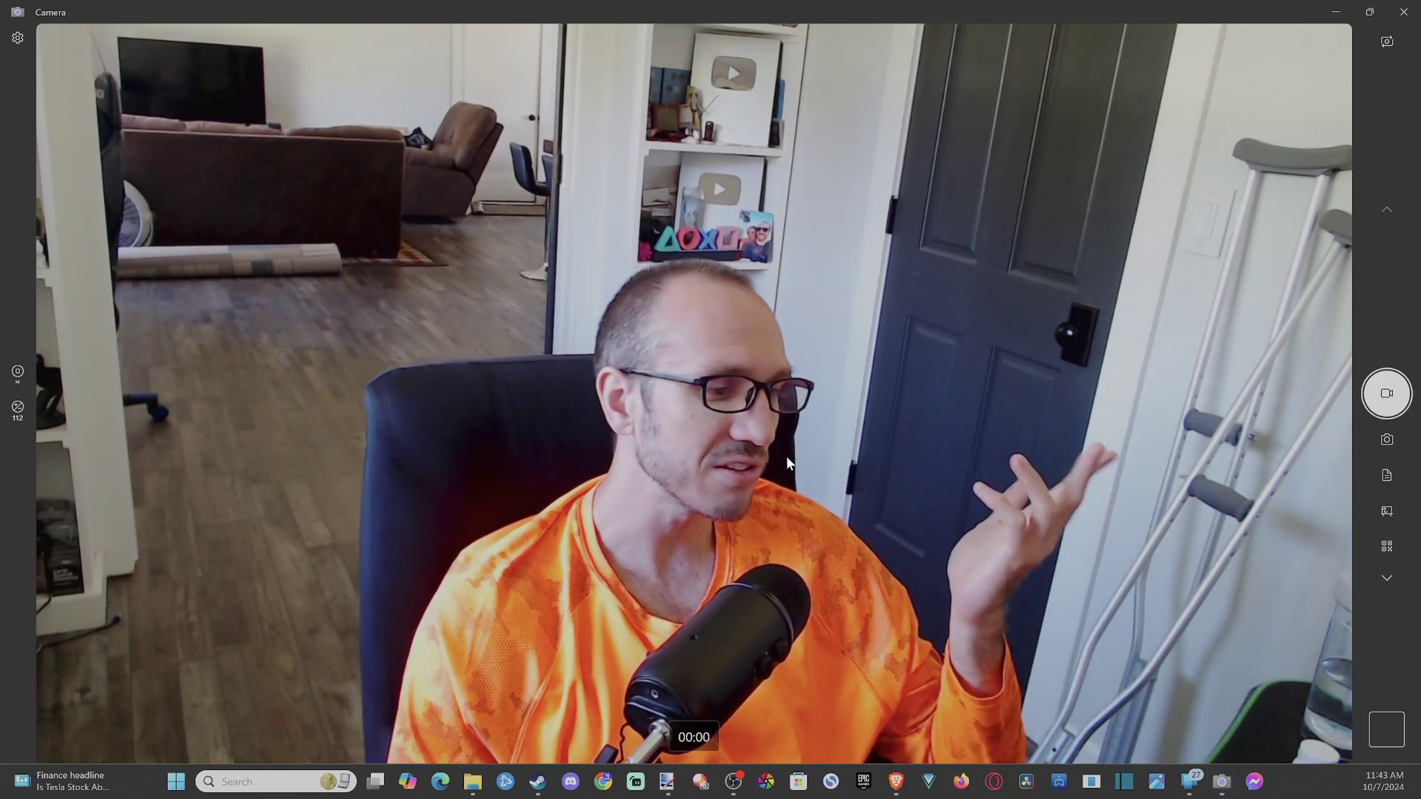
Open Microsoft Store from search and launch Windows Camera from its store listing.
left_click(261, 782)
type("store")
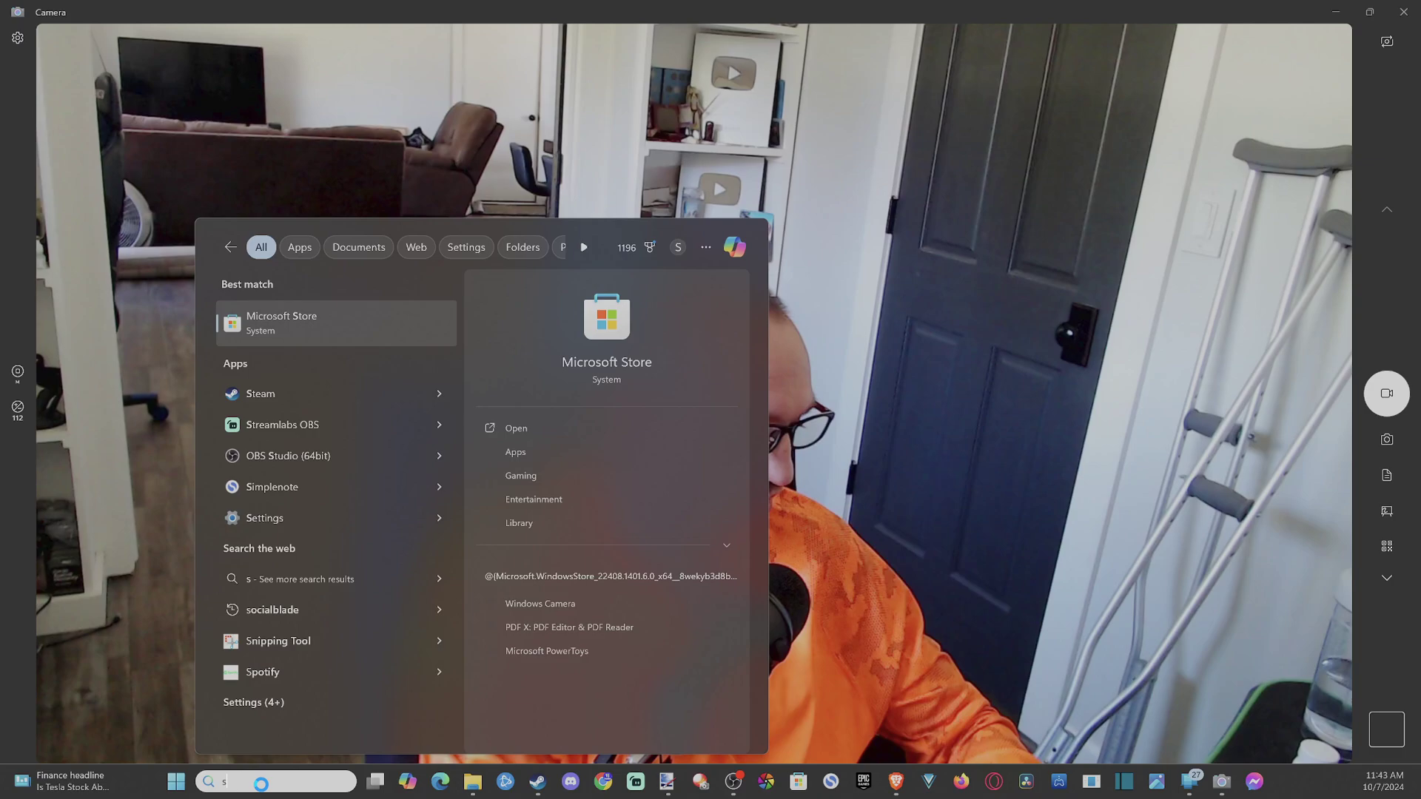
left_click(324, 327)
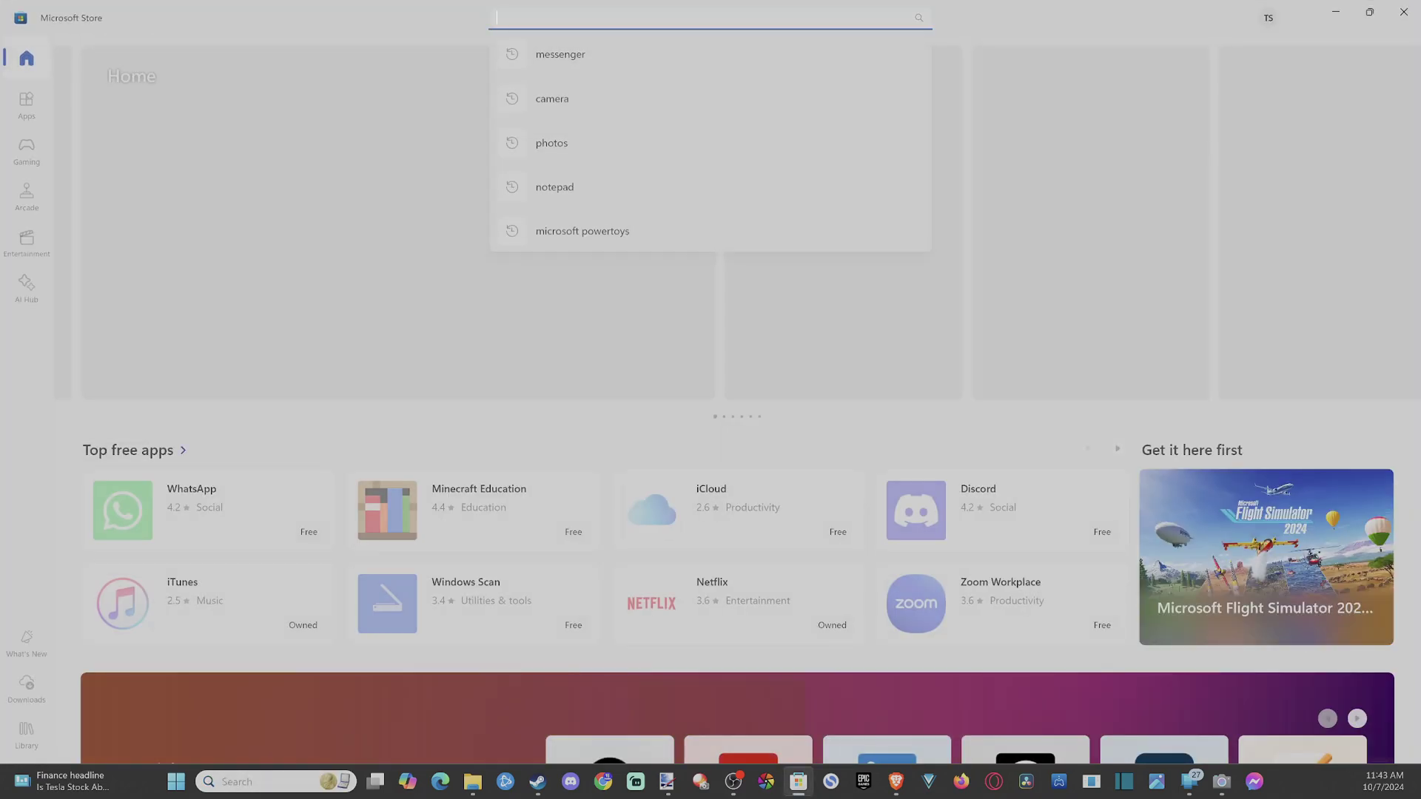
type("camera")
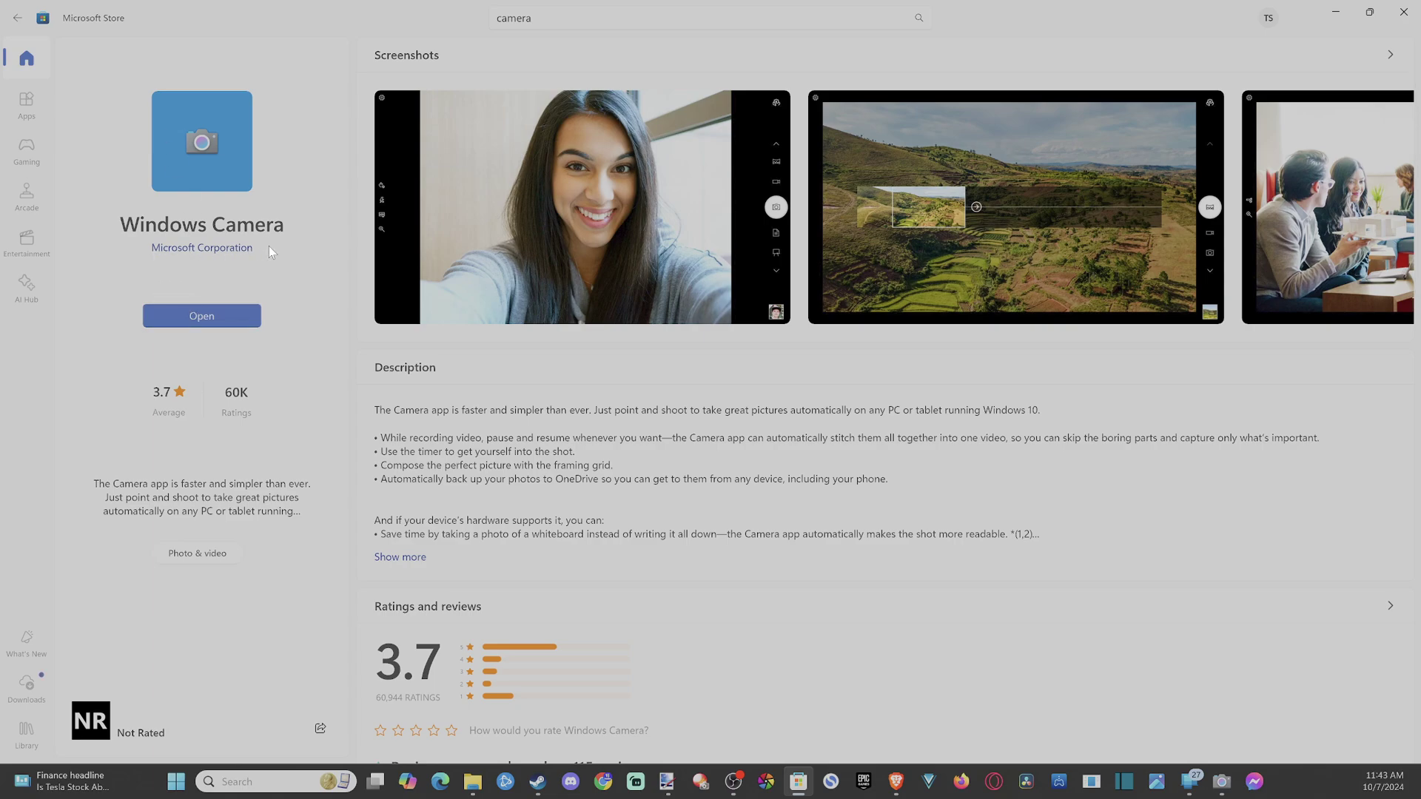
left_click(190, 311)
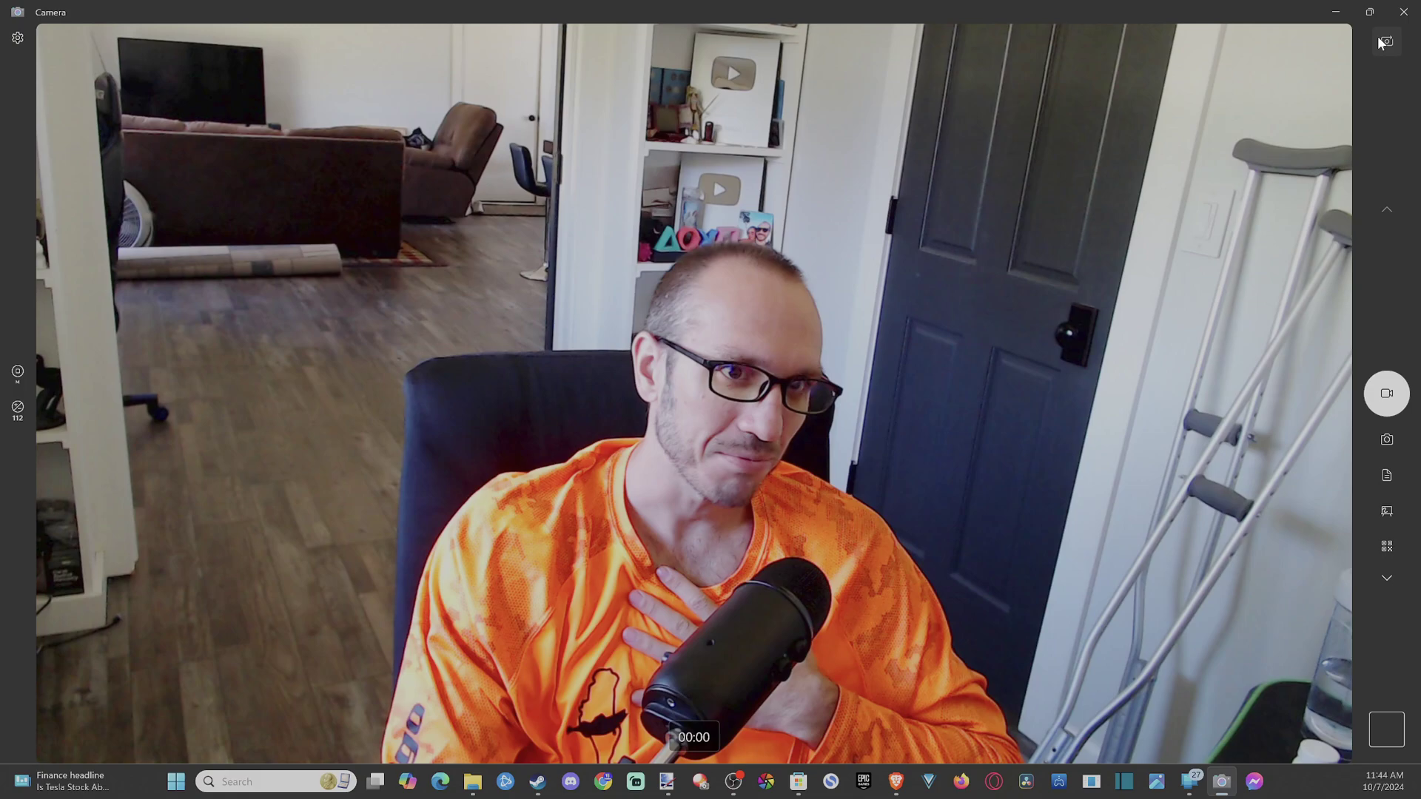
Switch to the other connected camera, then back to the original webcam.
left_click(1384, 41)
left_click(1378, 36)
mouse_move(1369, 12)
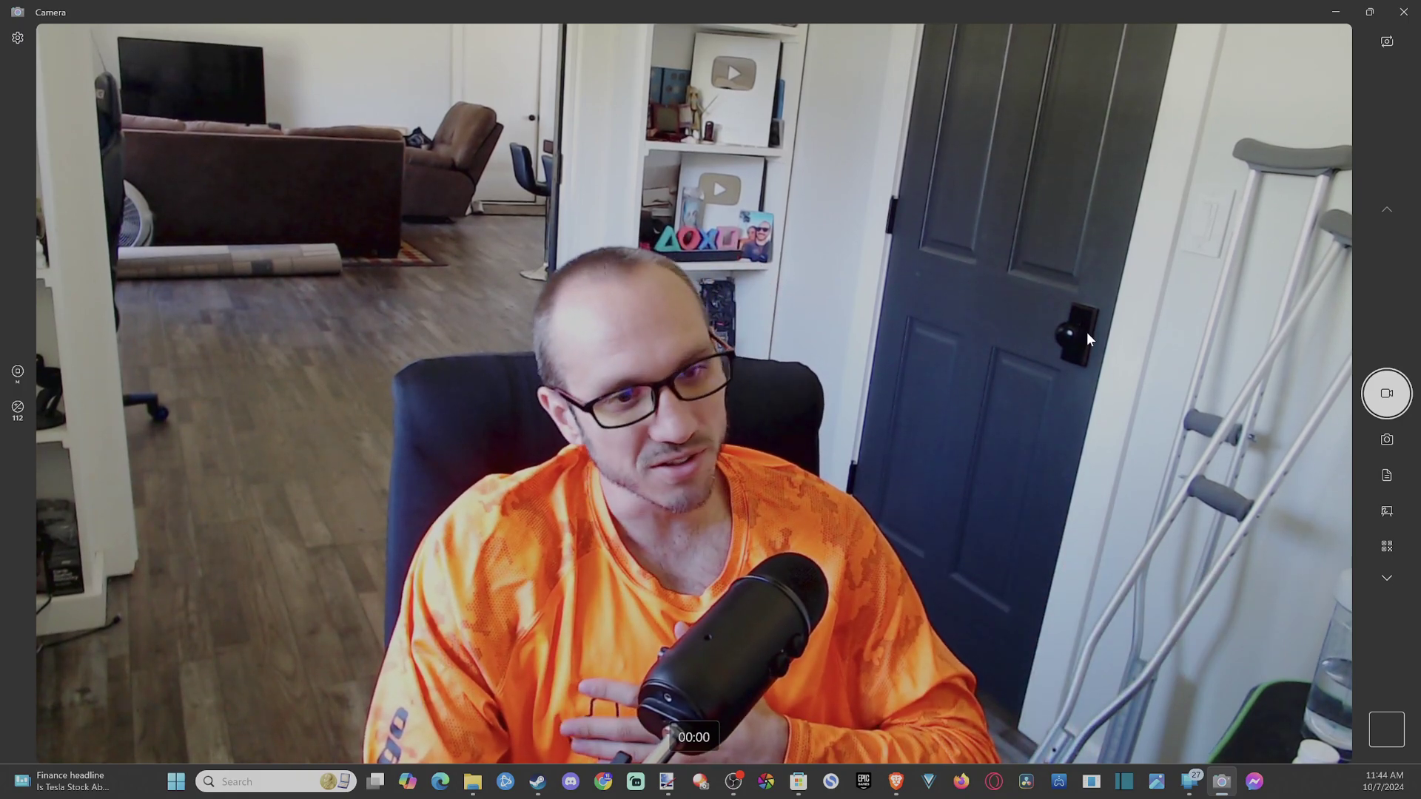
In Camera settings, keep video quality at 1080p 16:9 30fps and return to the live view.
left_click(18, 35)
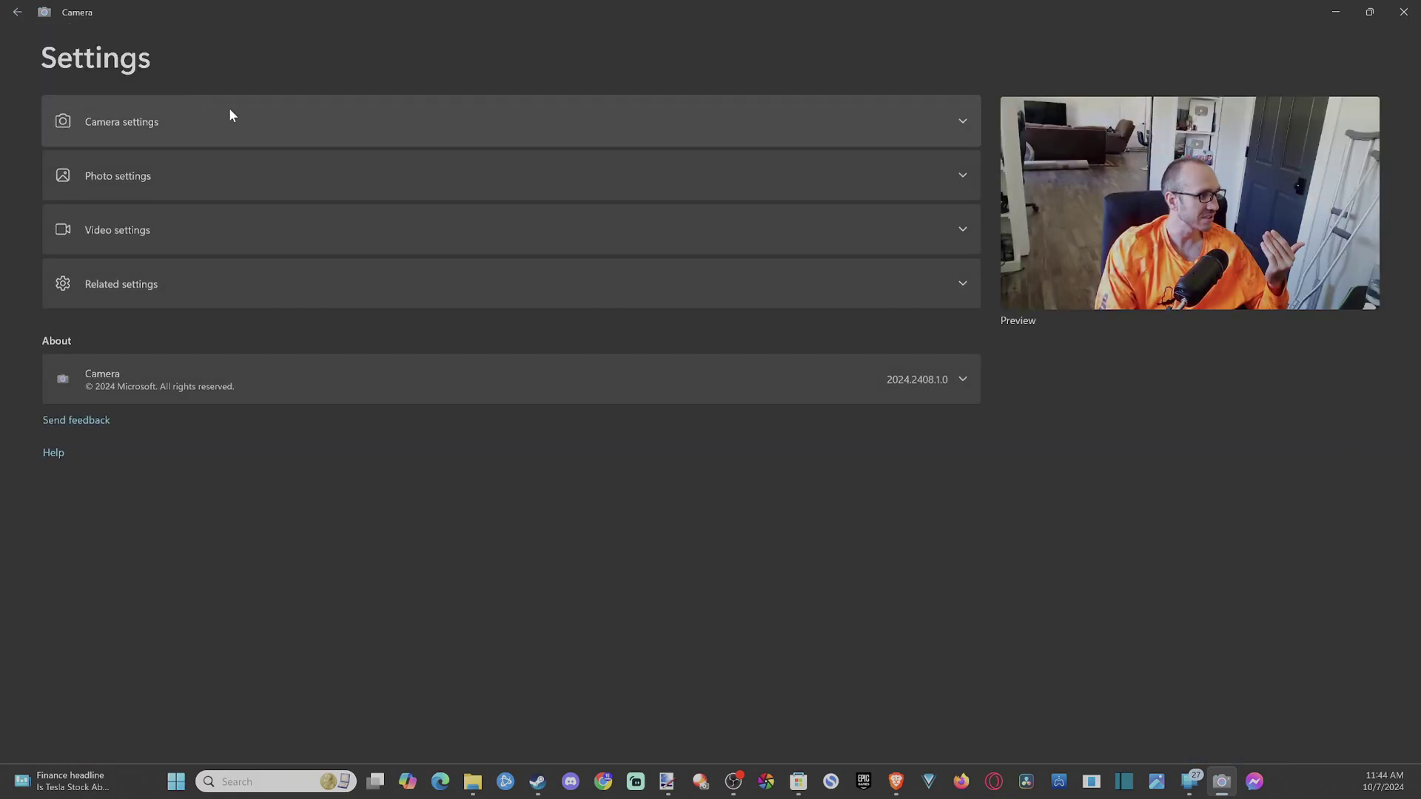
left_click(211, 119)
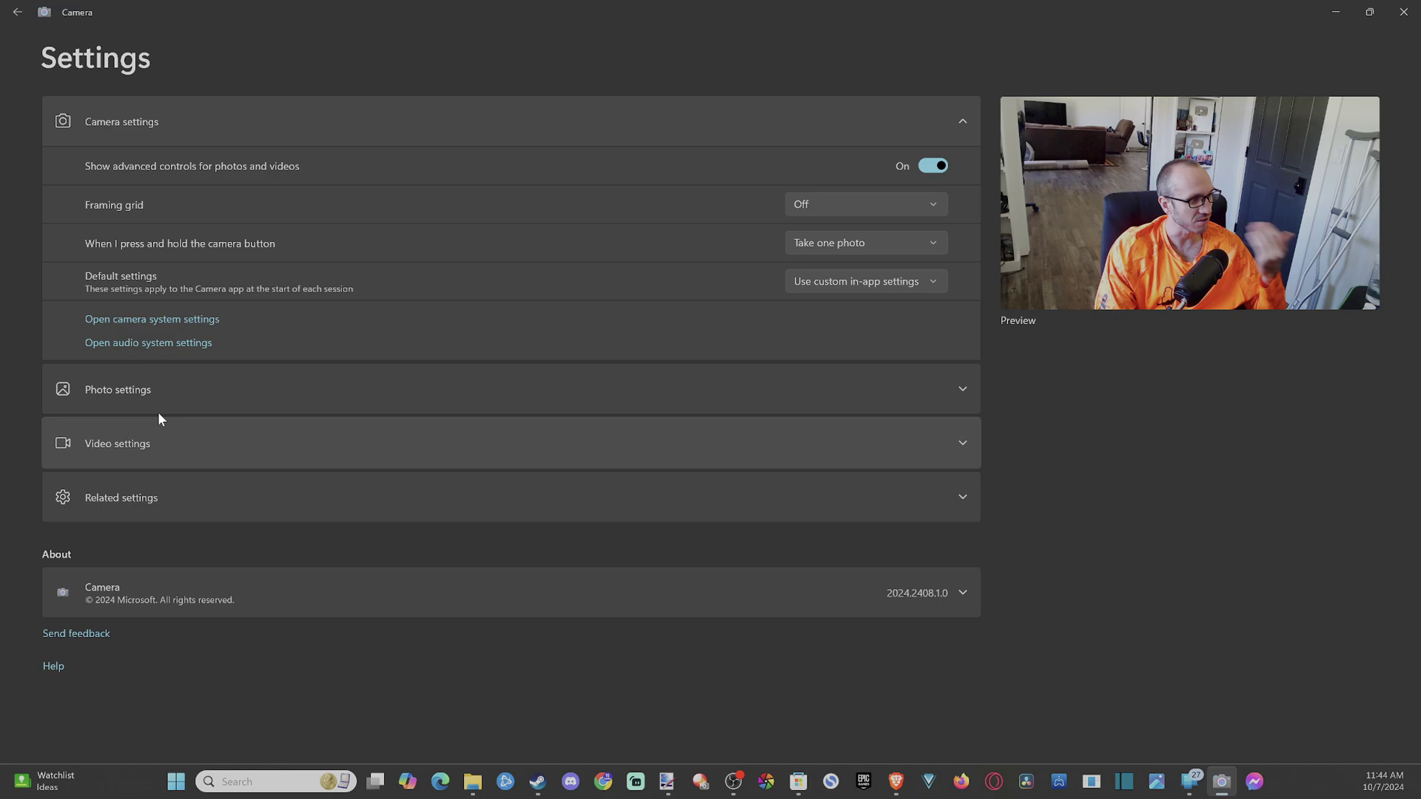
left_click(165, 458)
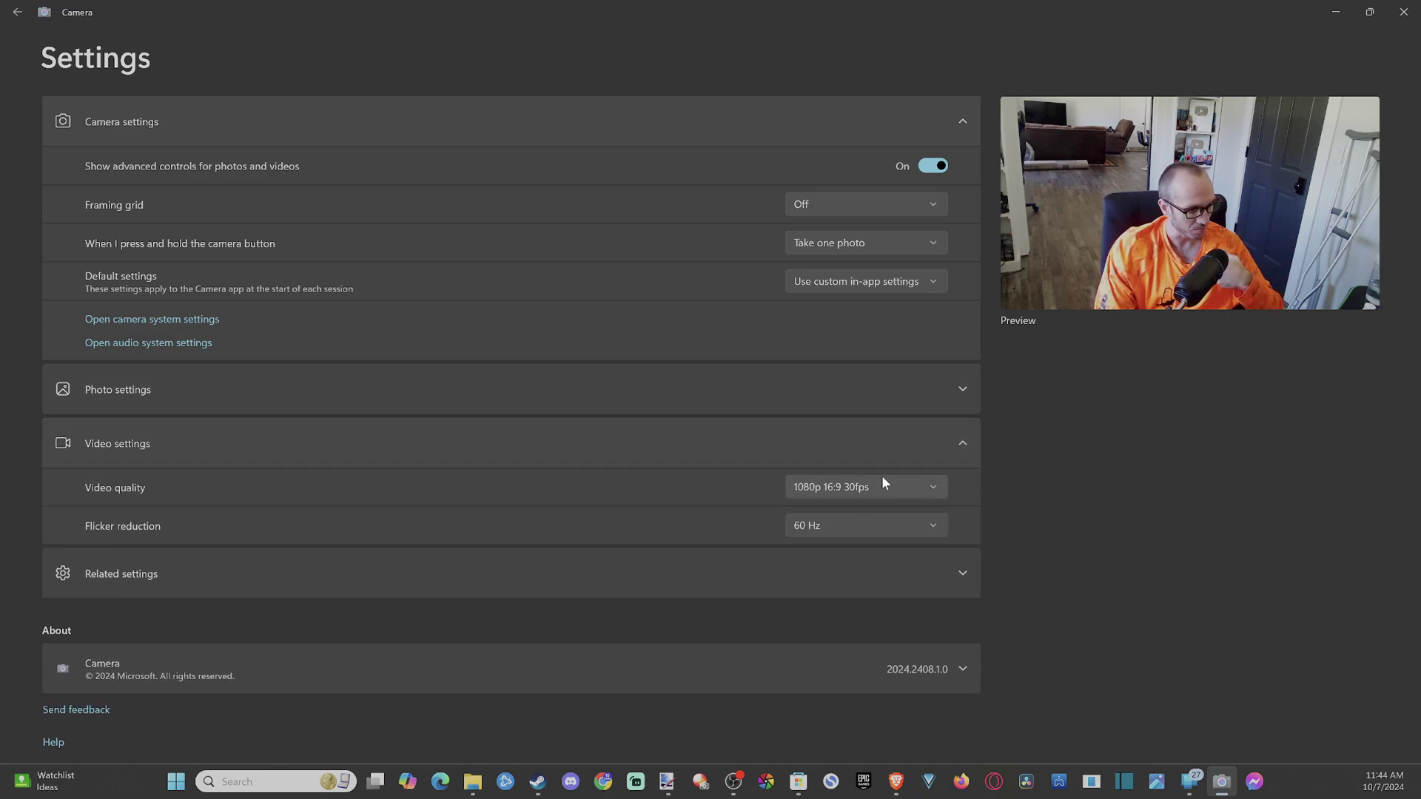
left_click(936, 487)
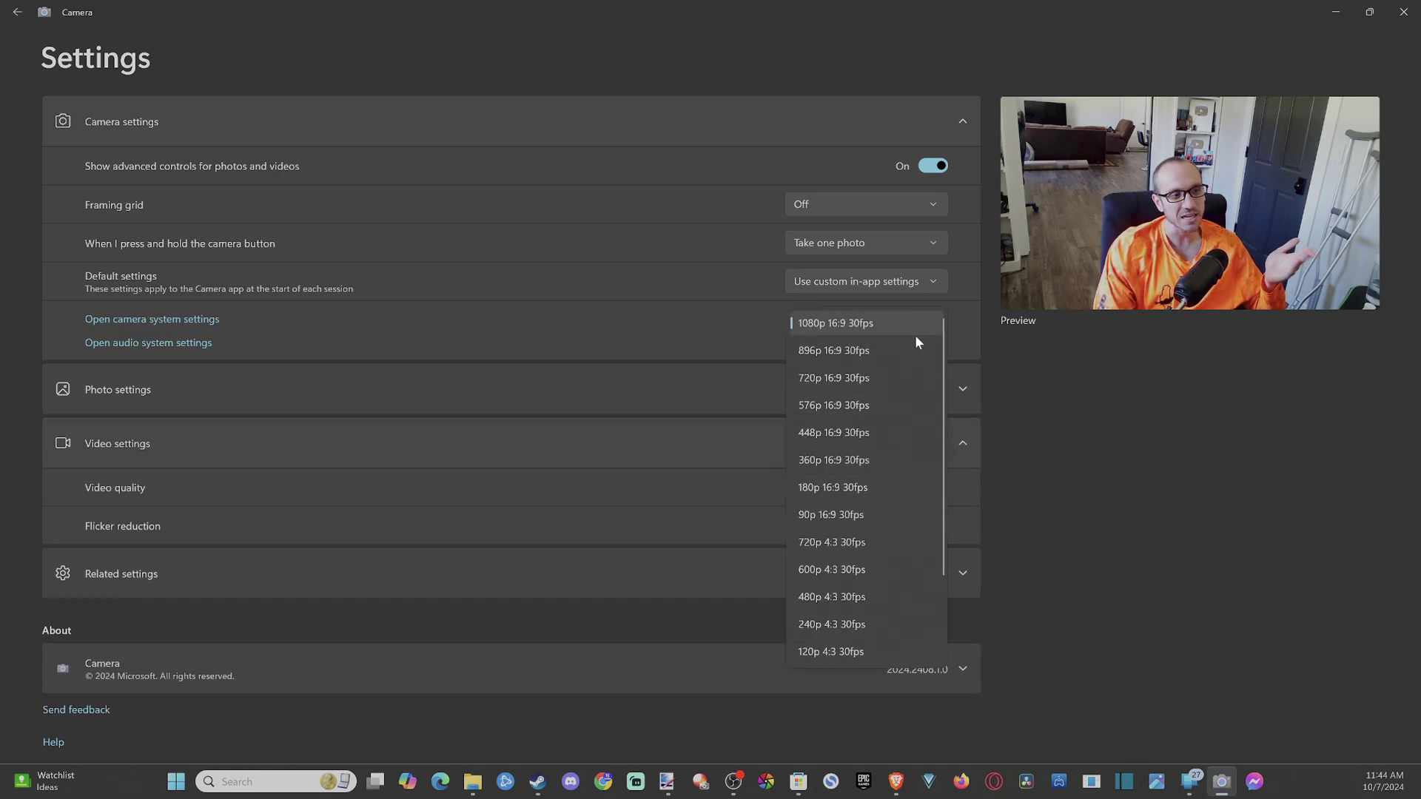
left_click(1153, 487)
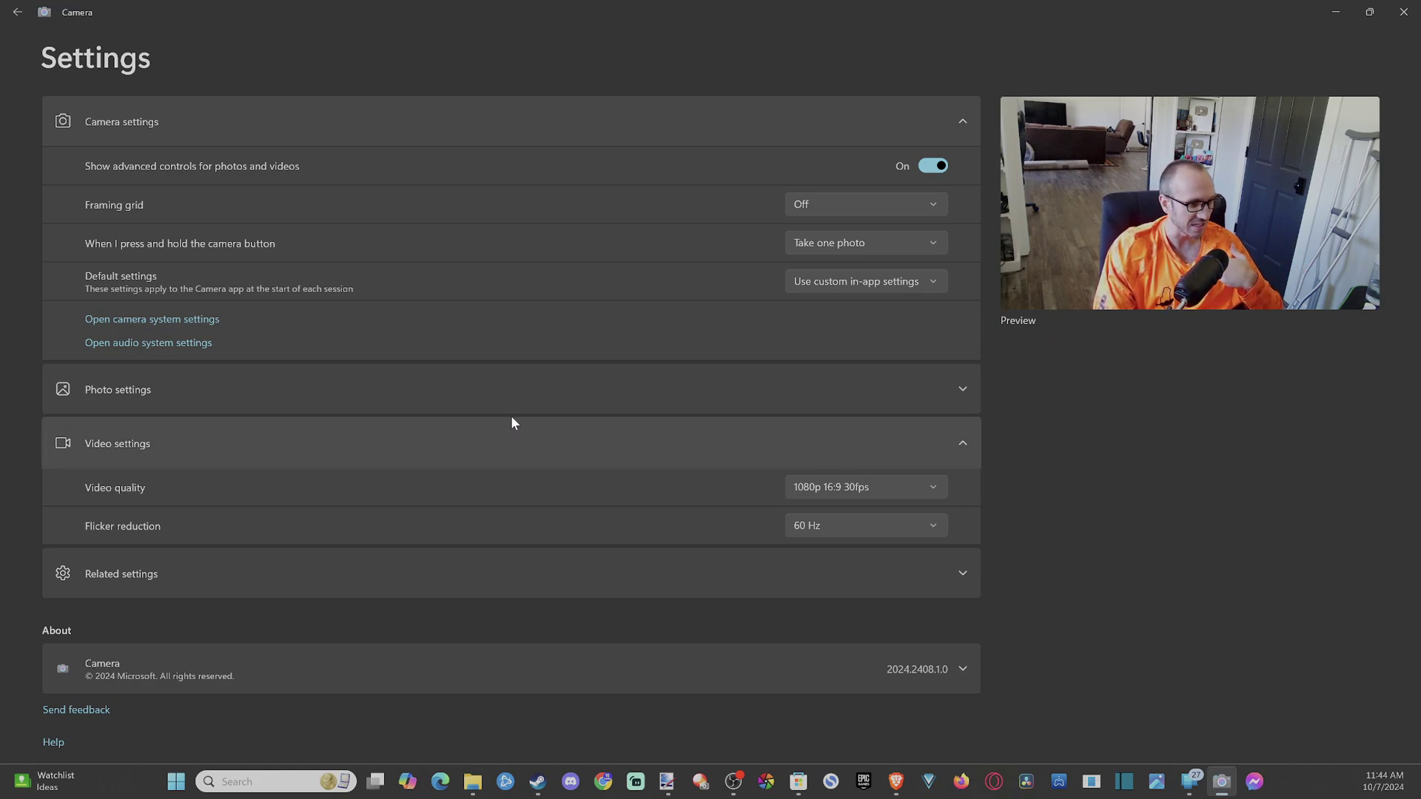
left_click(19, 12)
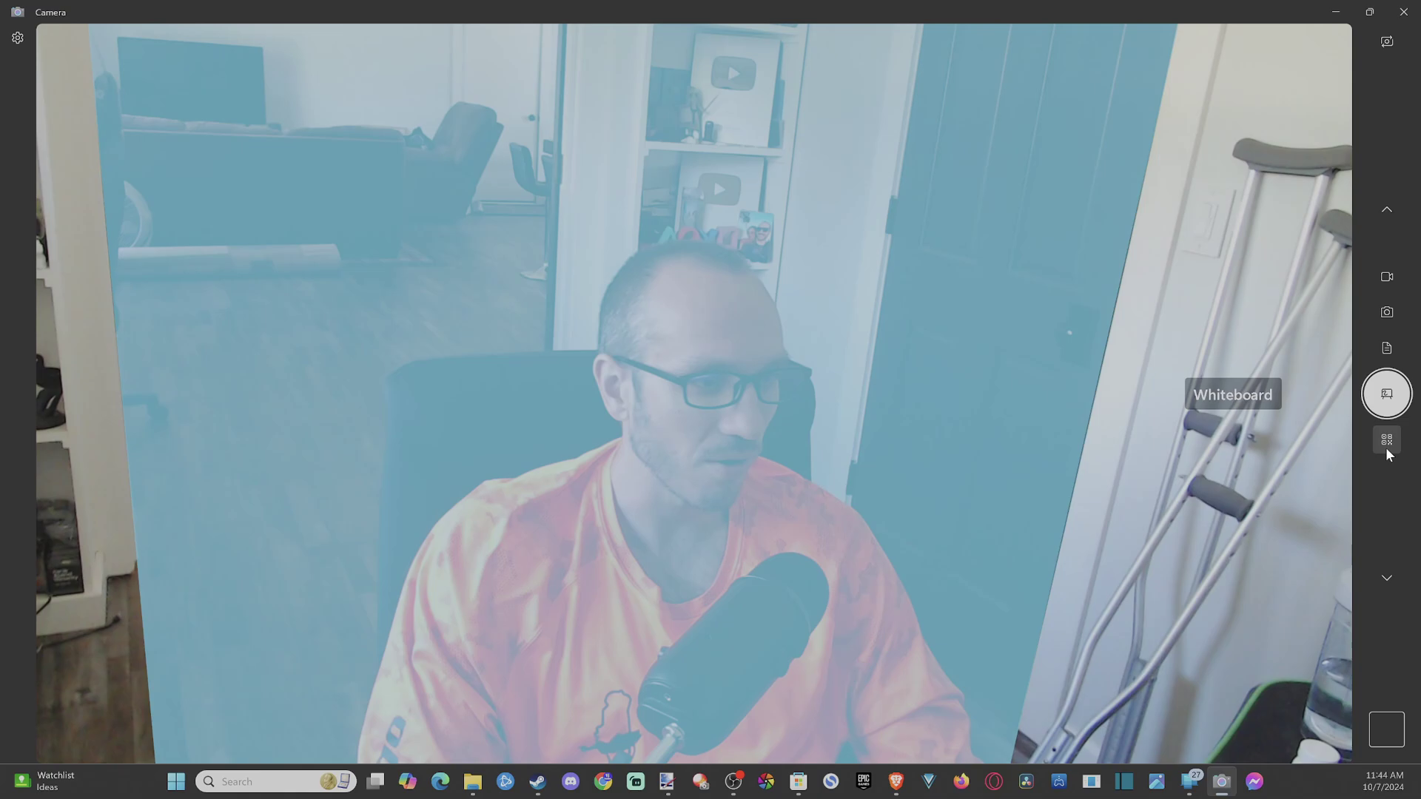
Dismiss the 'Something went wrong' error and switch the capture mode back to video.
left_click(1385, 448)
scroll(1385, 450, "up", 3)
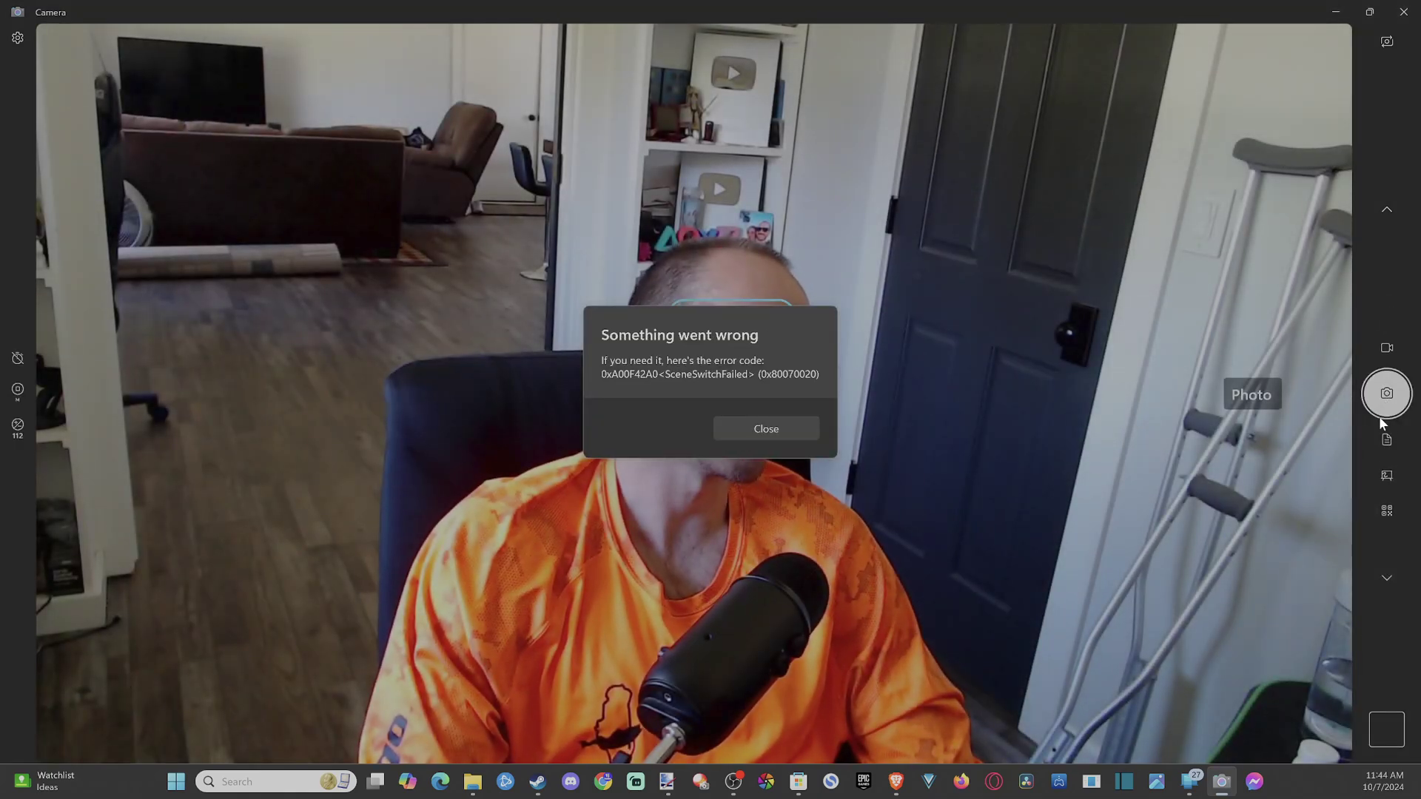
left_click(791, 424)
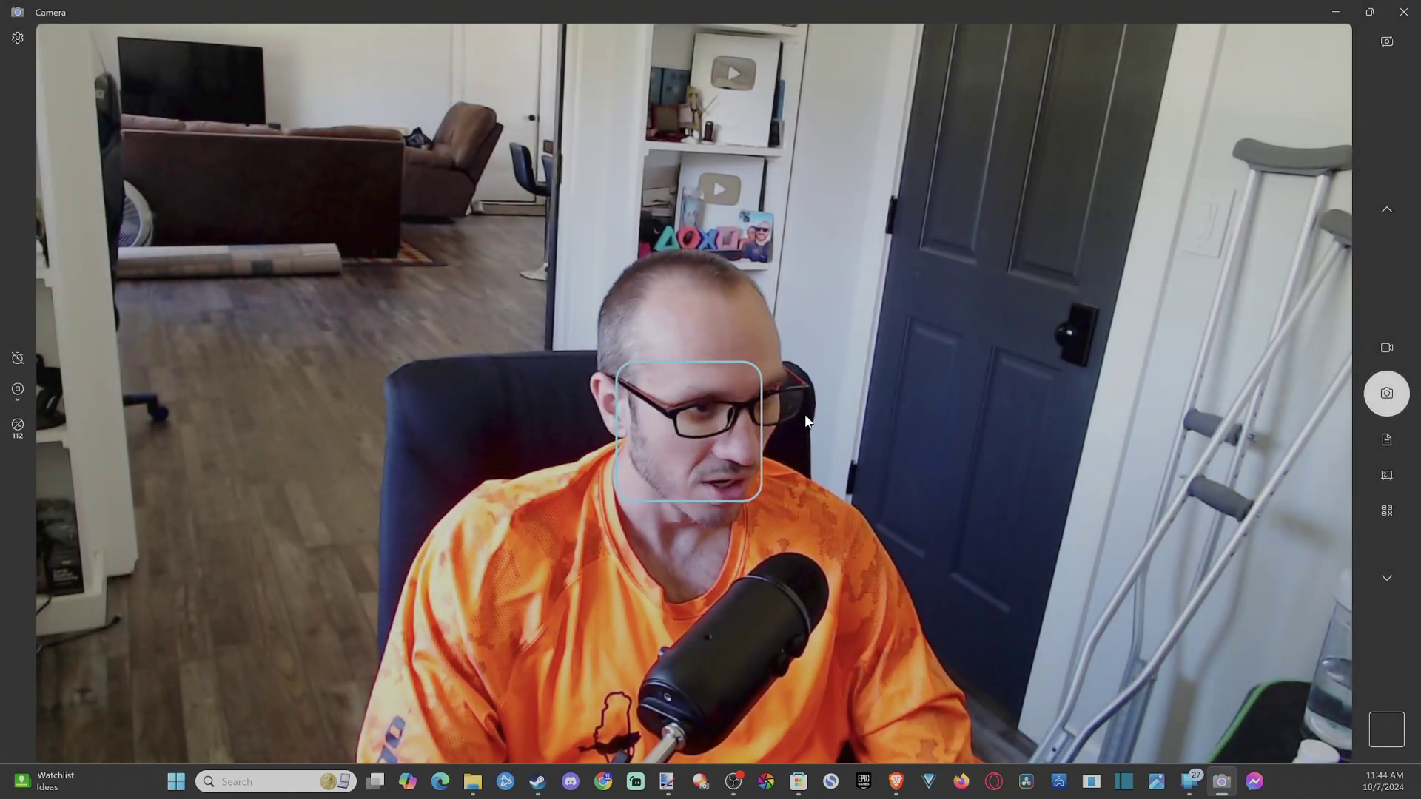
left_click(1388, 349)
Record a short video clip, open it for review, and show its options menu.
left_click(1385, 393)
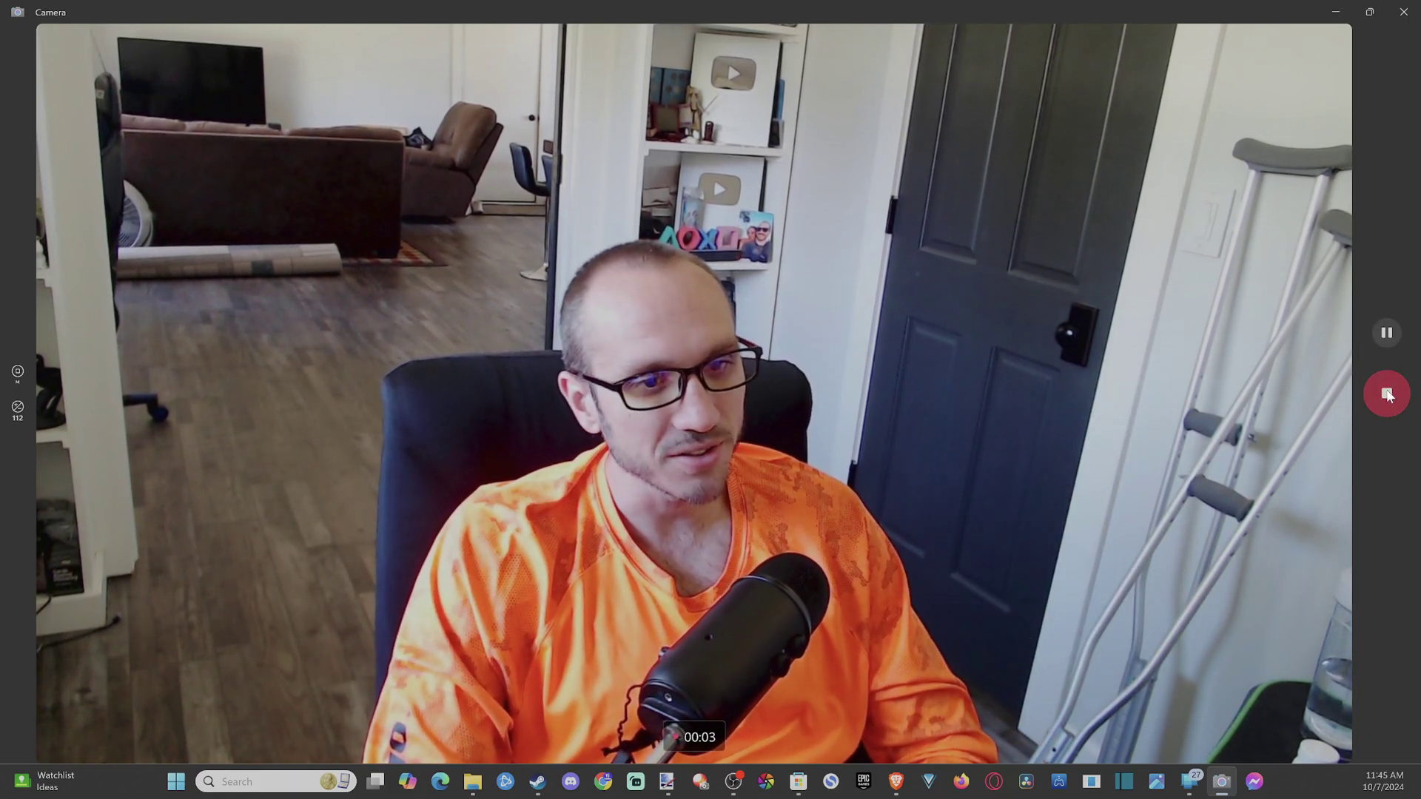
left_click(1386, 393)
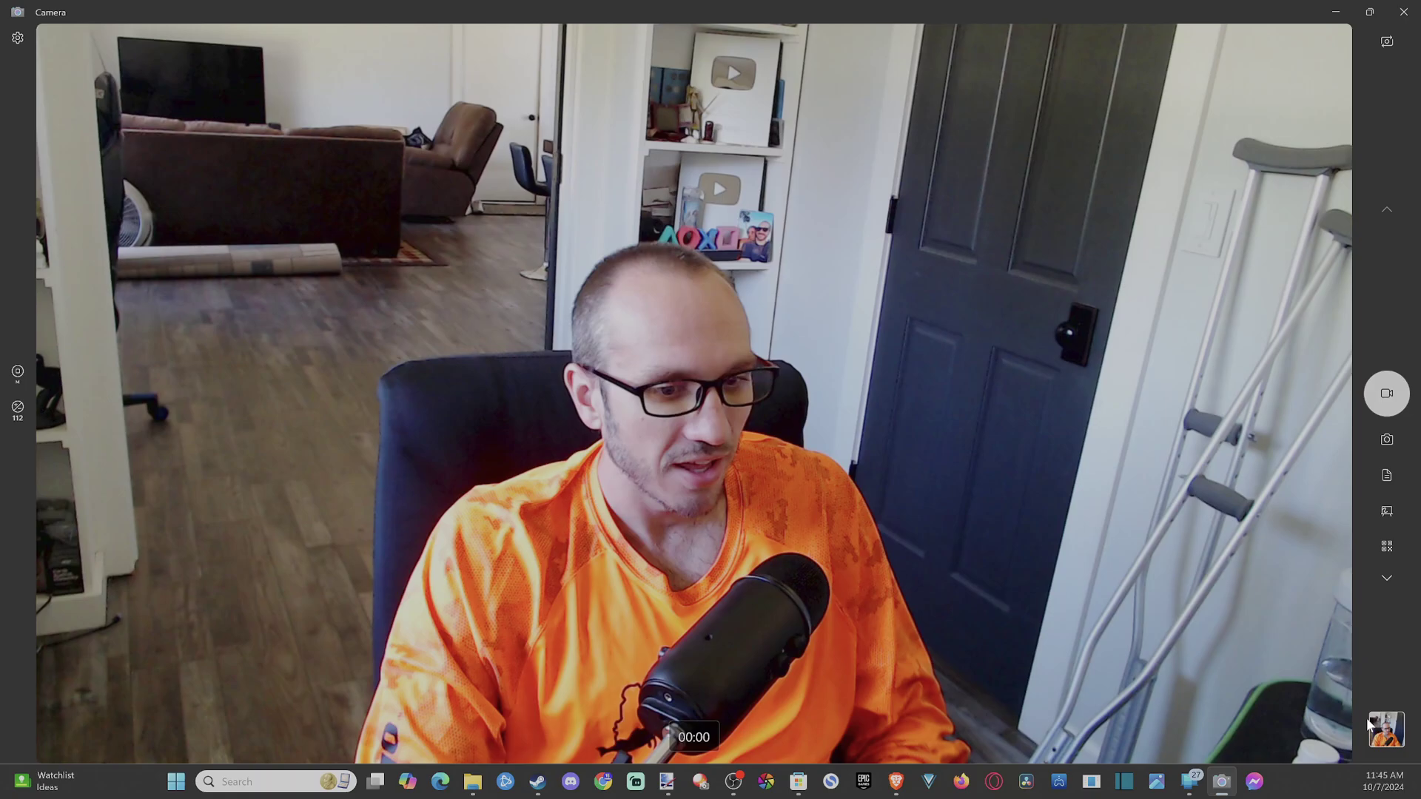
left_click(1384, 729)
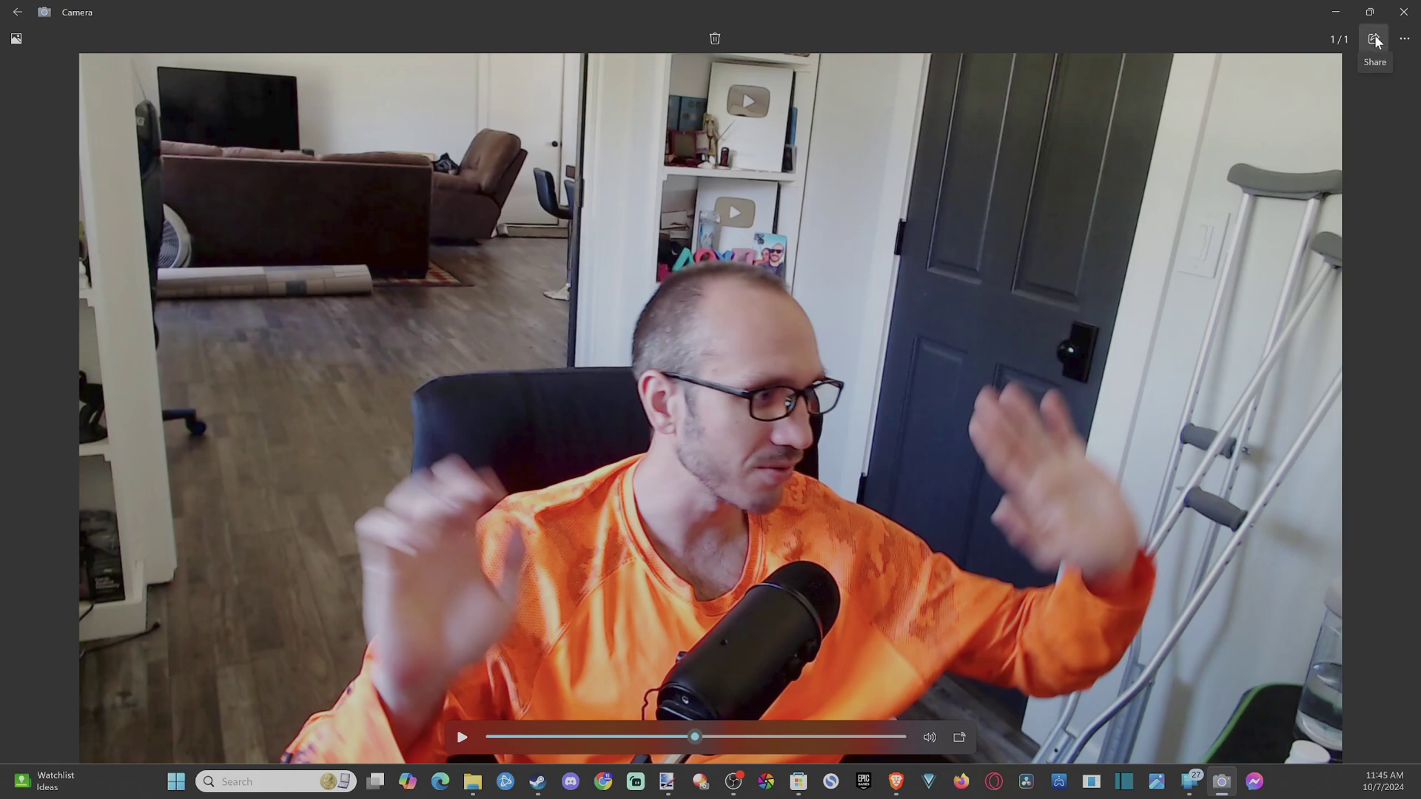
left_click(1400, 43)
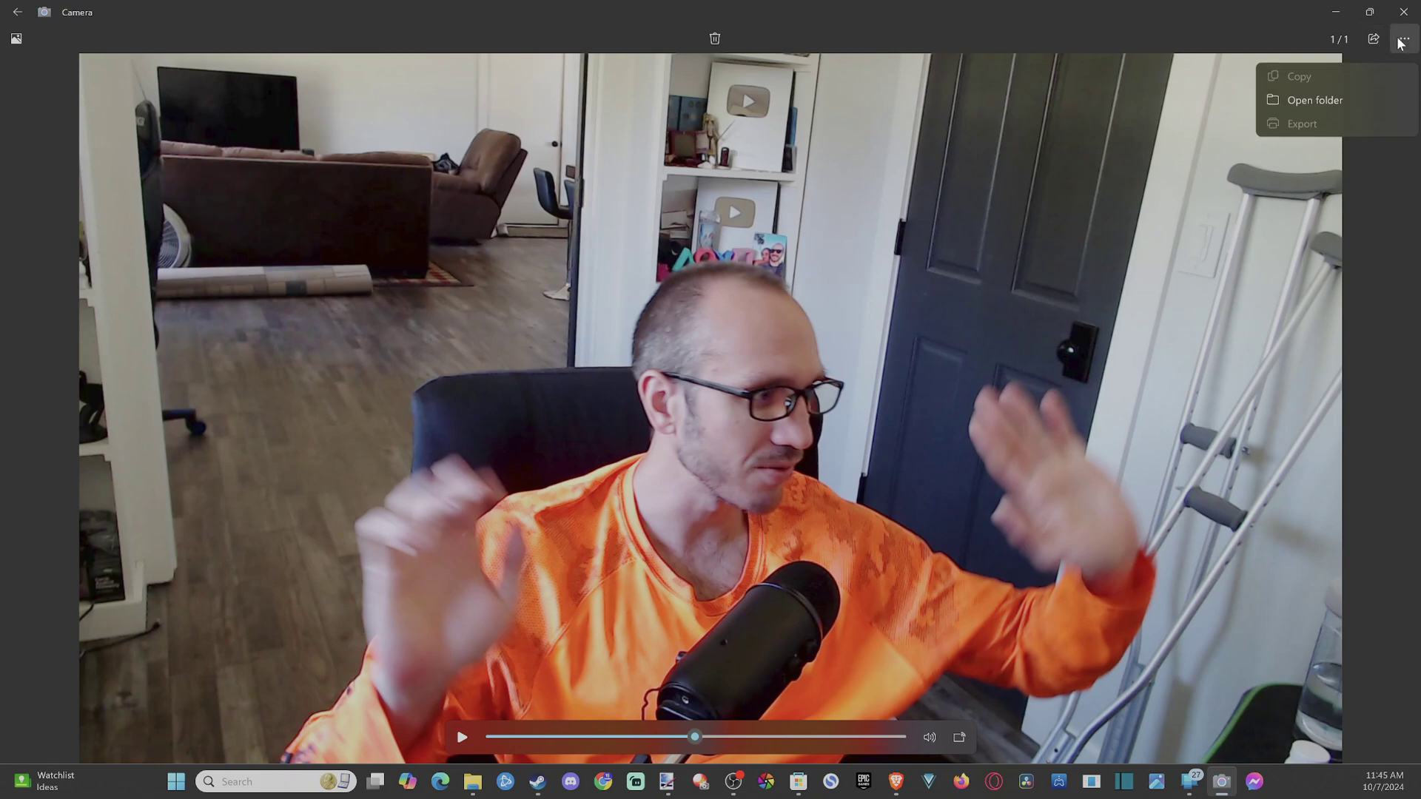
Open the clip's containing Camera Roll folder in File Explorer.
left_click(1337, 104)
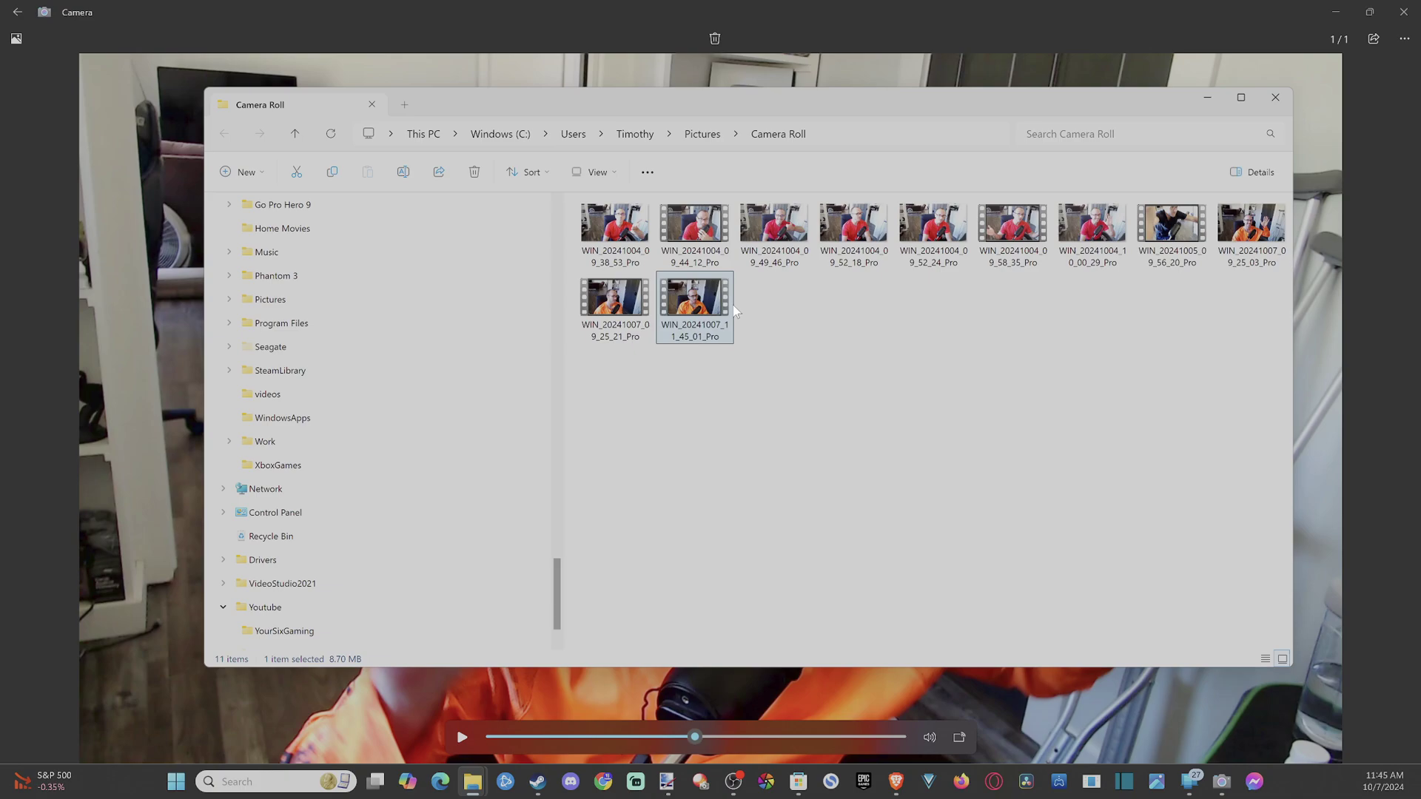
Close the Camera Roll folder and confirm video quality stays at 1080p 16:9 30fps.
left_click(1276, 98)
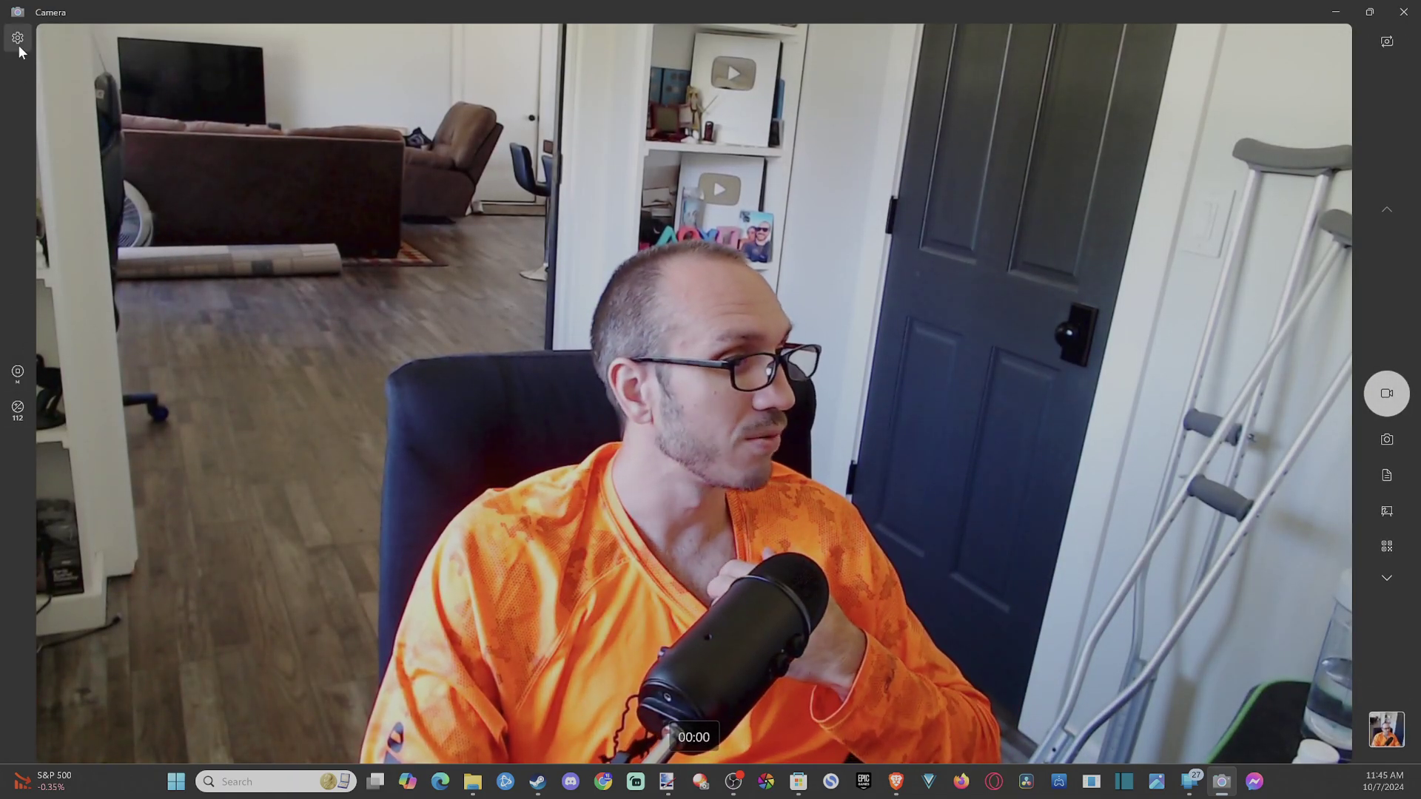
left_click(18, 41)
left_click(145, 445)
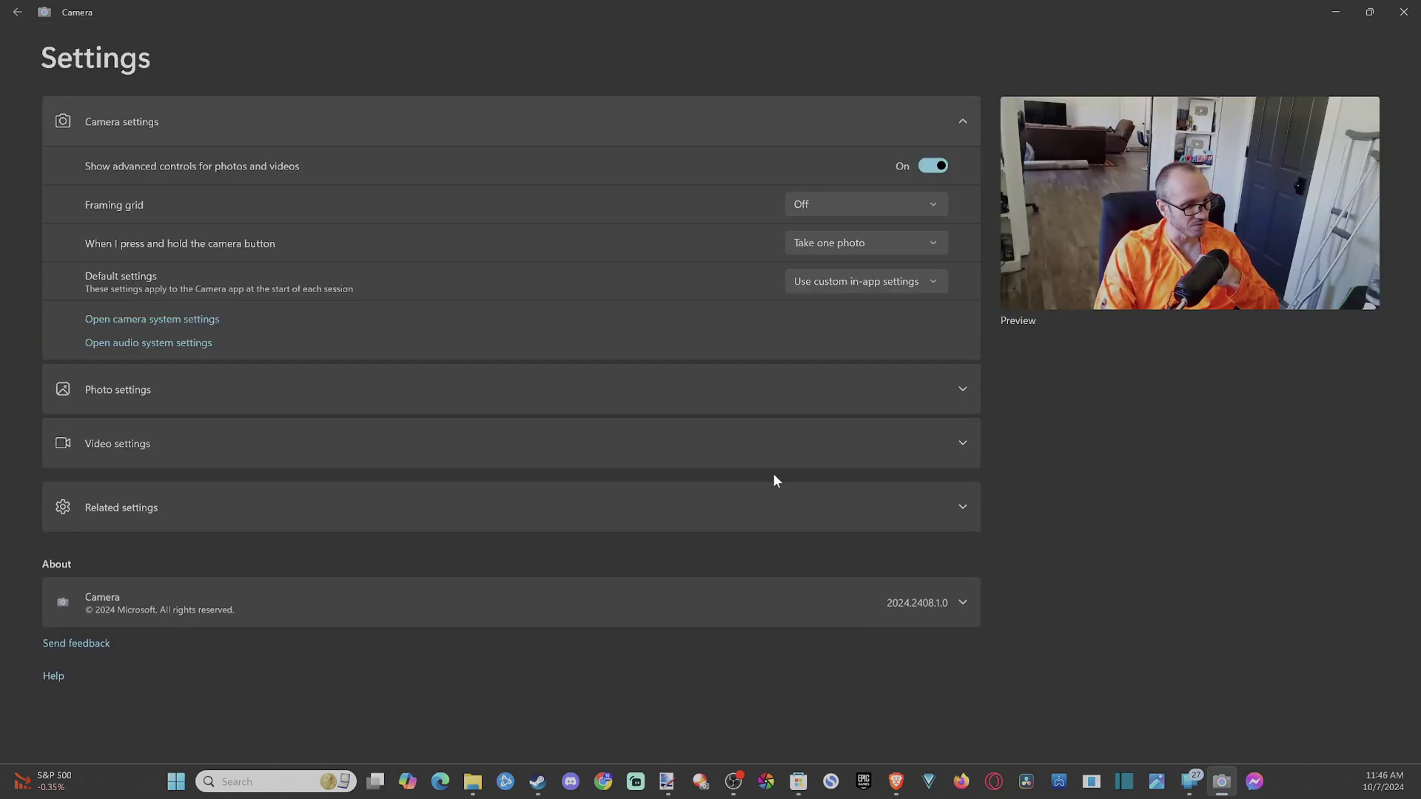
left_click(139, 455)
left_click(838, 485)
scroll(854, 472, "up", 1)
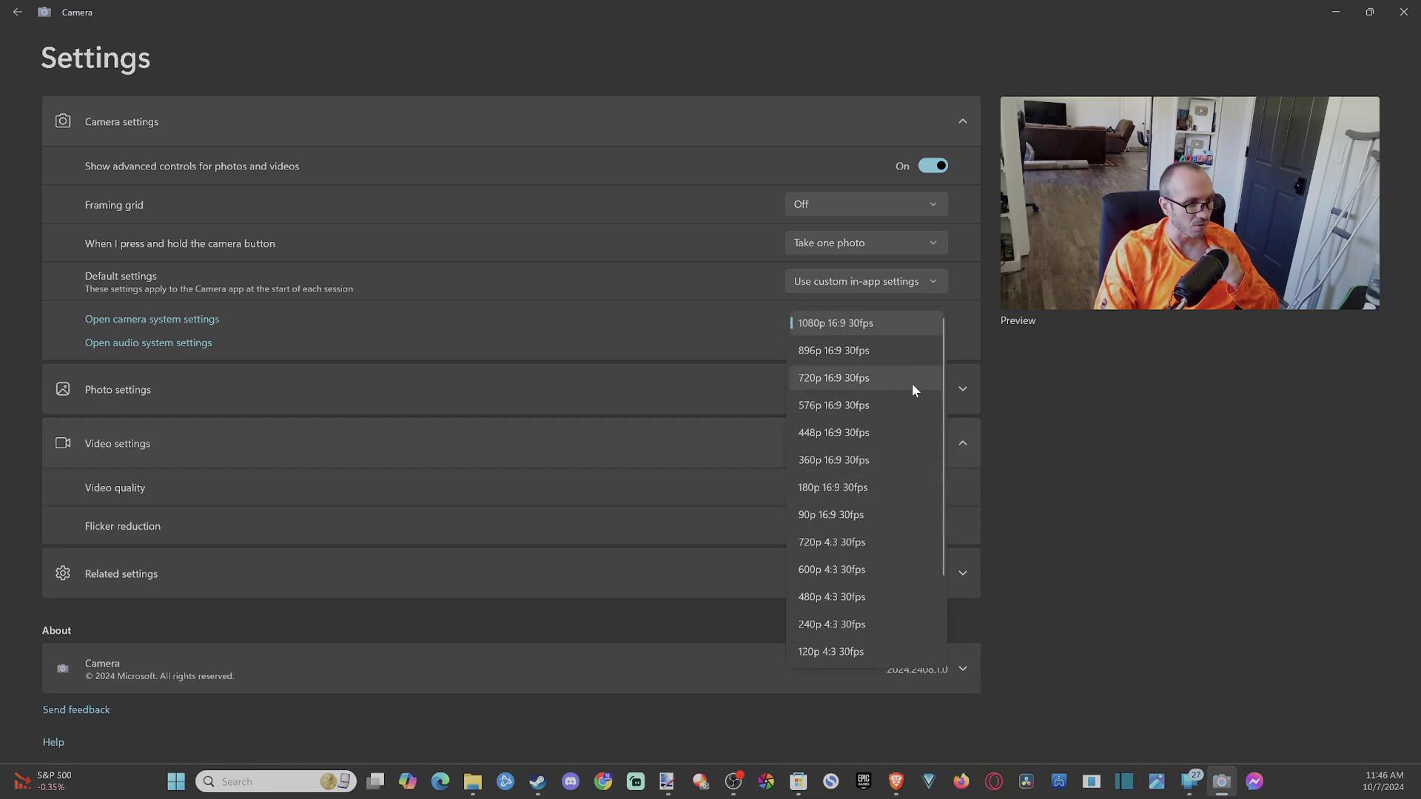
left_click(1106, 465)
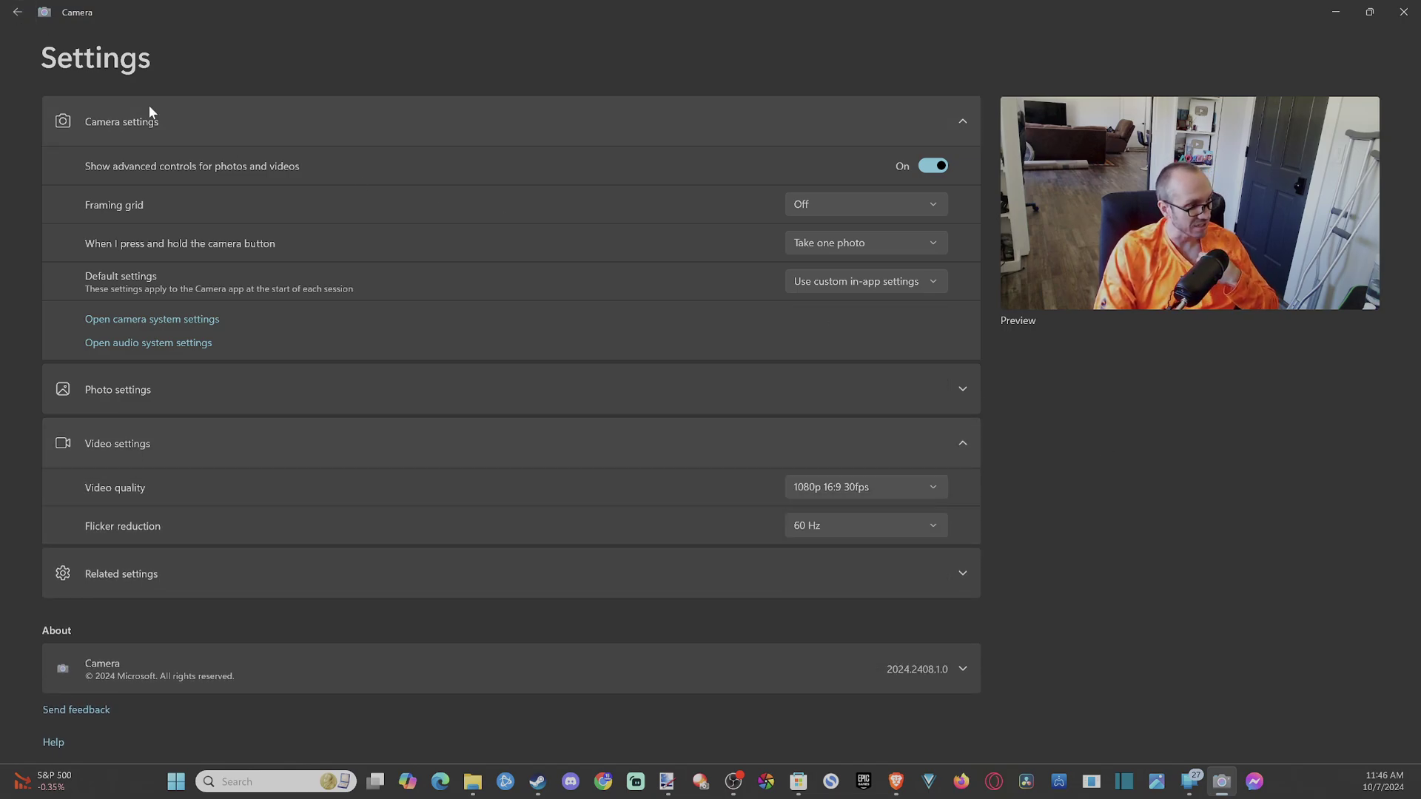
left_click(16, 15)
Test manual focus at infinity, then lower brightness from 112 to 104.
left_click(18, 374)
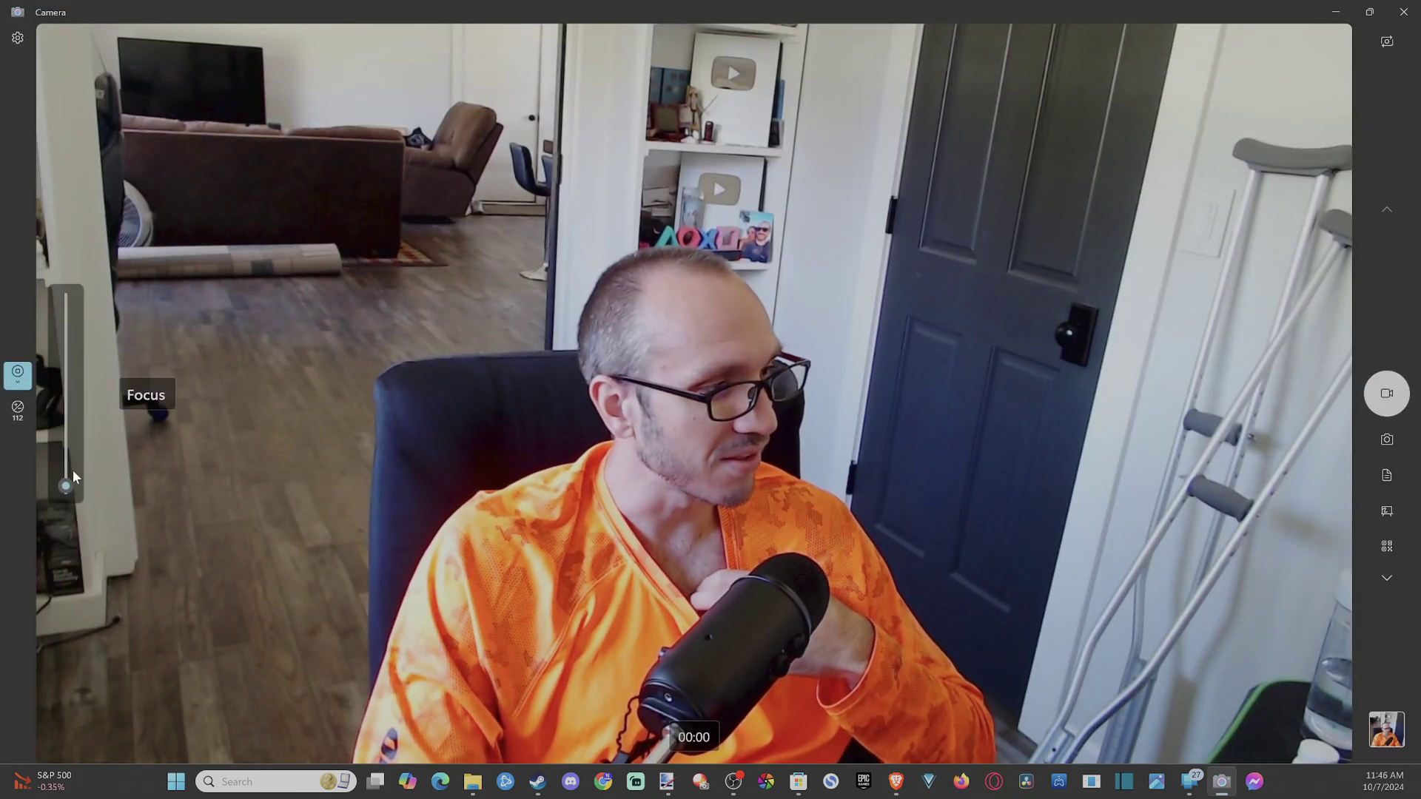
mouse_move(67, 485)
left_mouse_down()
mouse_move(58, 276)
mouse_move(73, 579)
left_mouse_up()
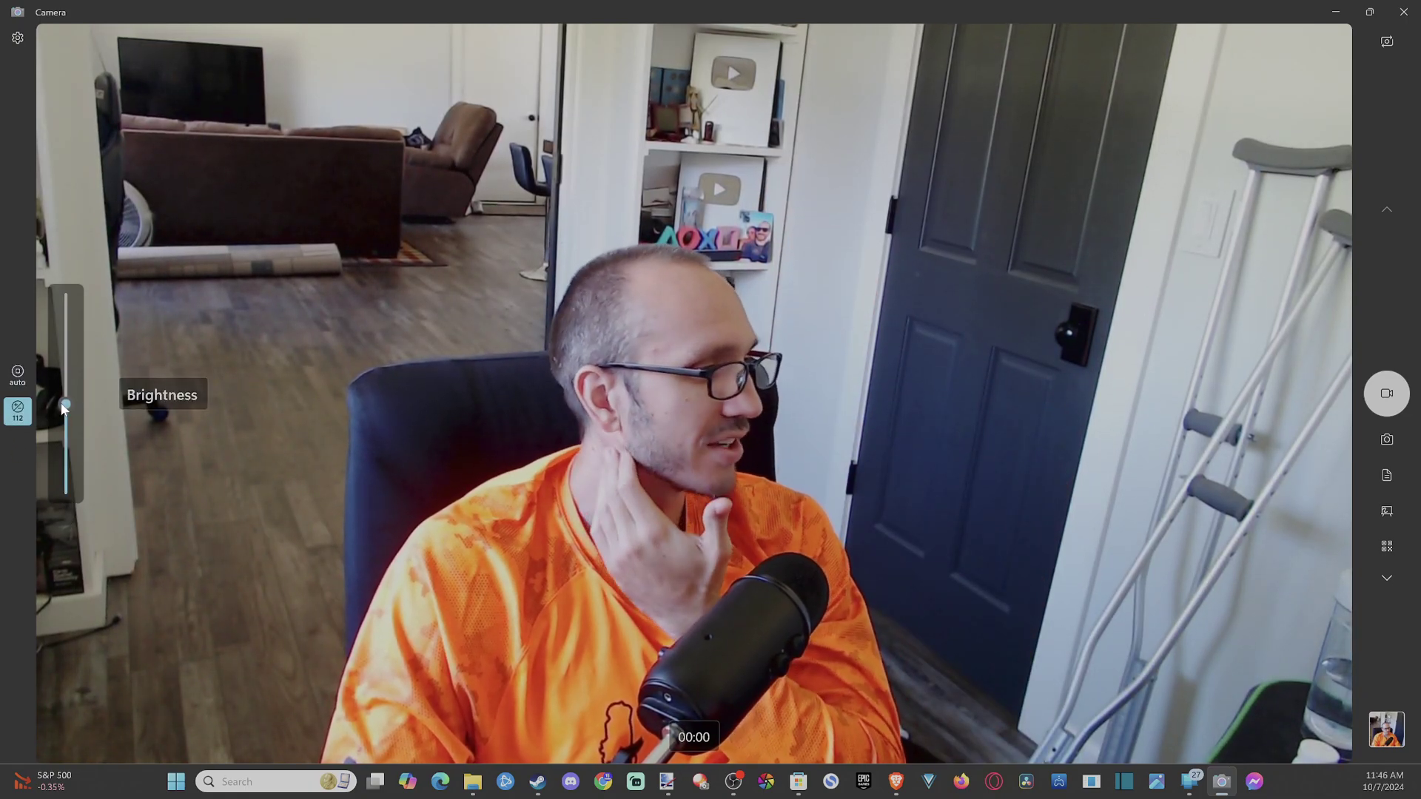
left_click_drag(63, 407, 68, 408)
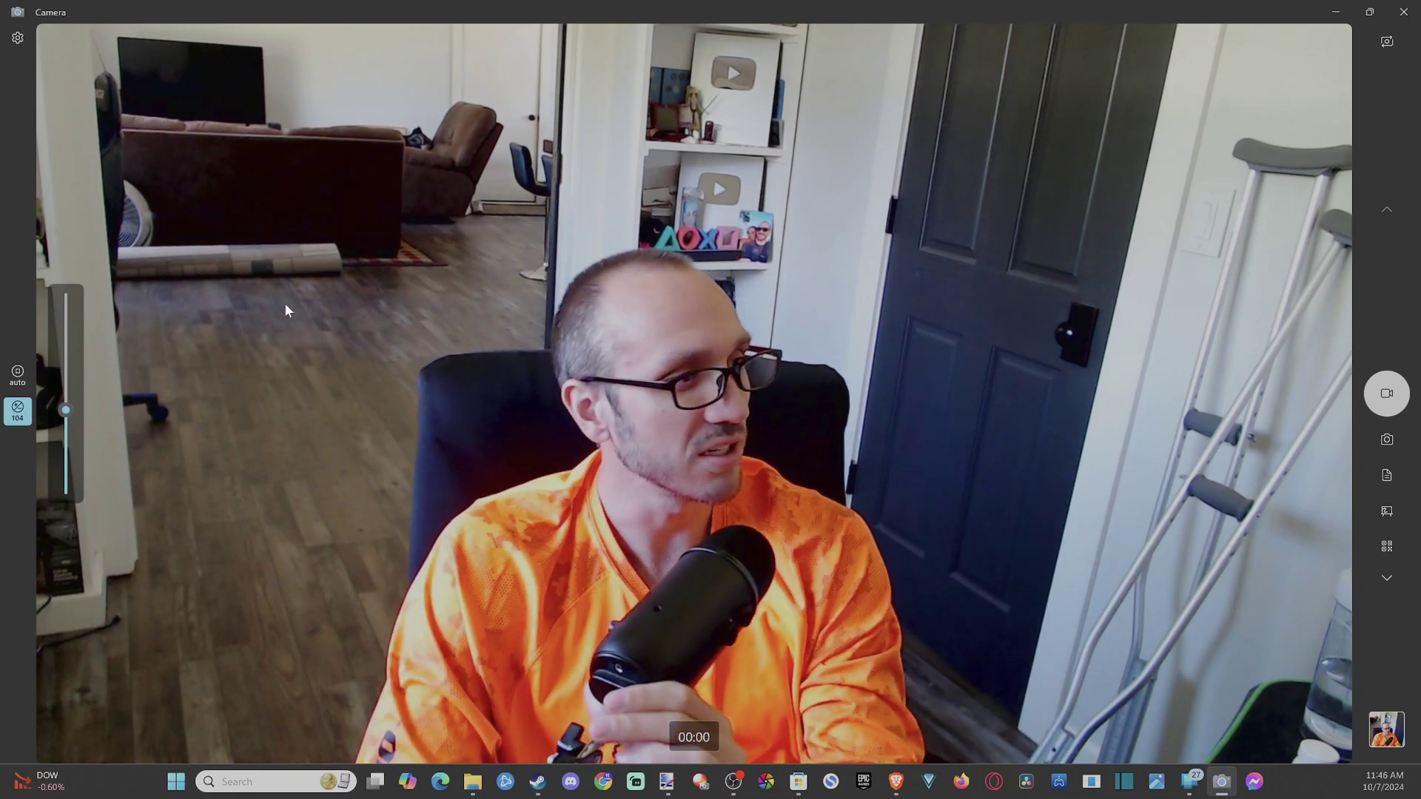
left_click(284, 303)
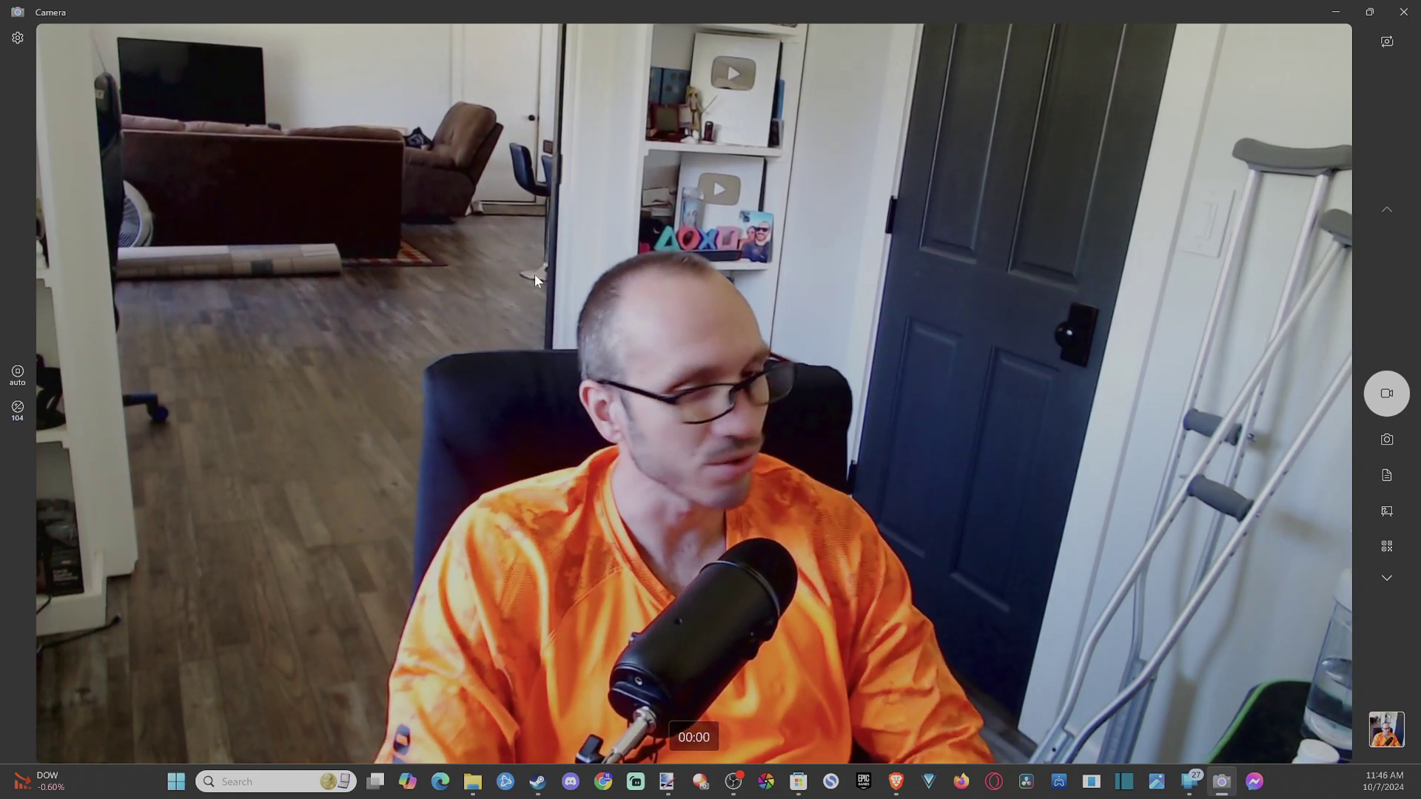
Take a photo of the waving subject, review it in the viewer, and return to live view.
left_click(1387, 439)
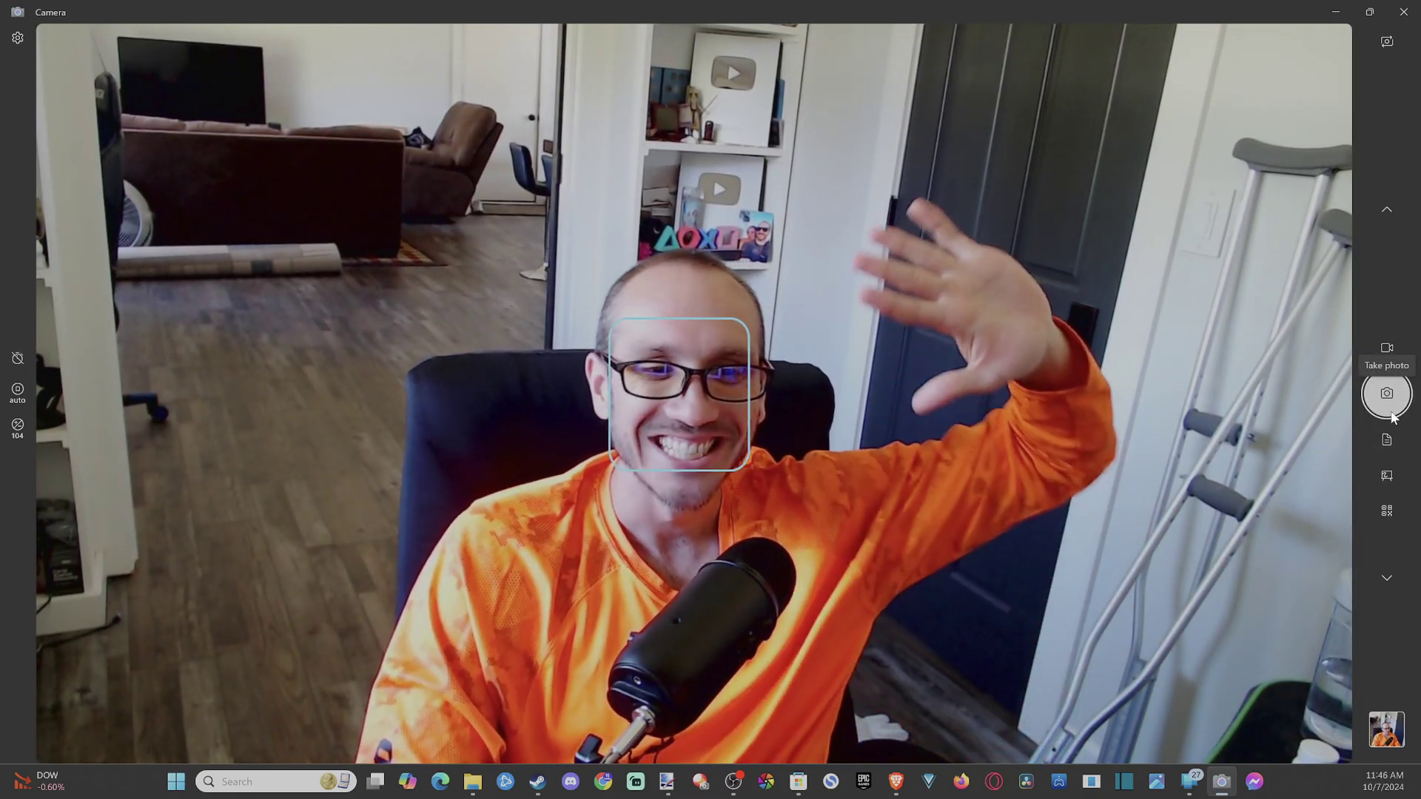
left_click(1386, 395)
left_click(1386, 729)
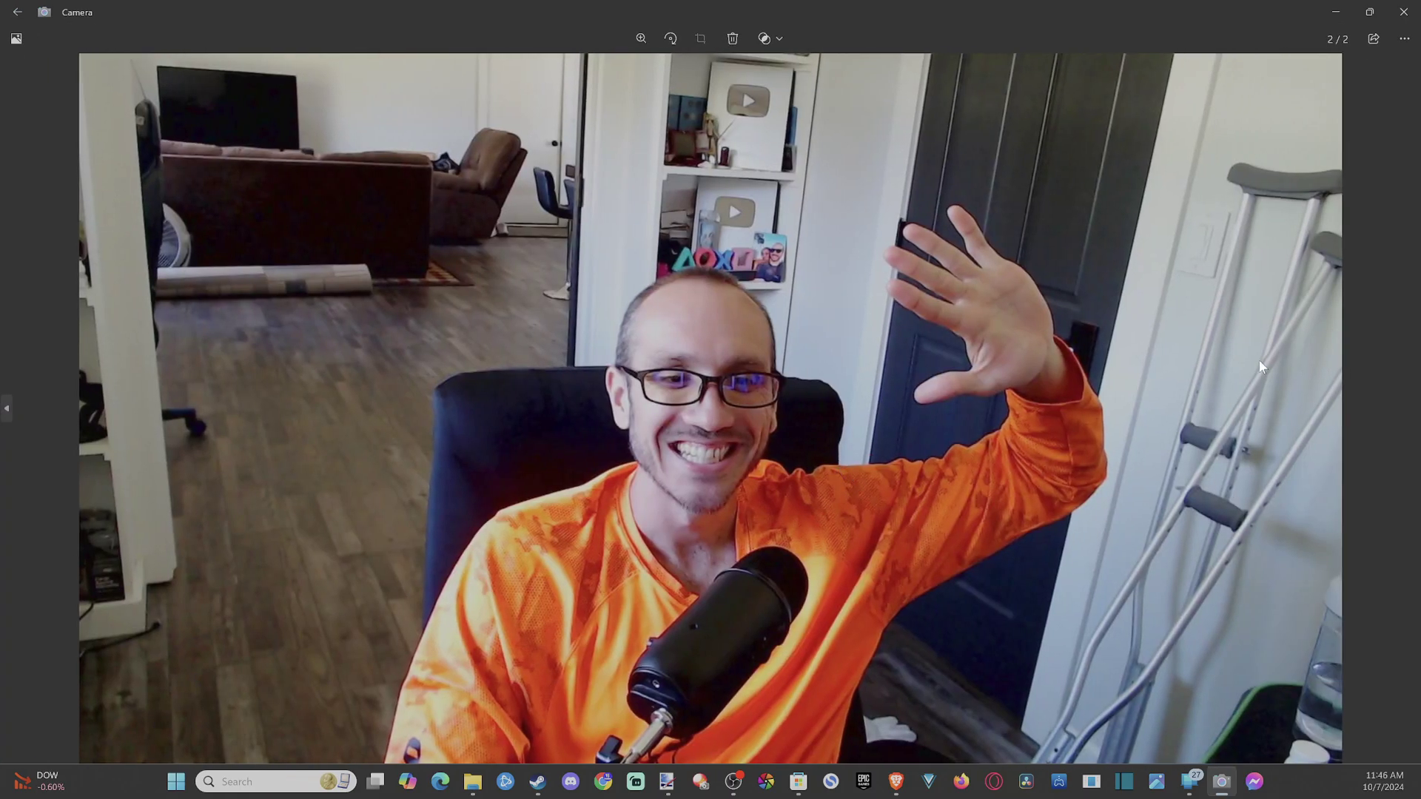
key("Left")
left_click(14, 12)
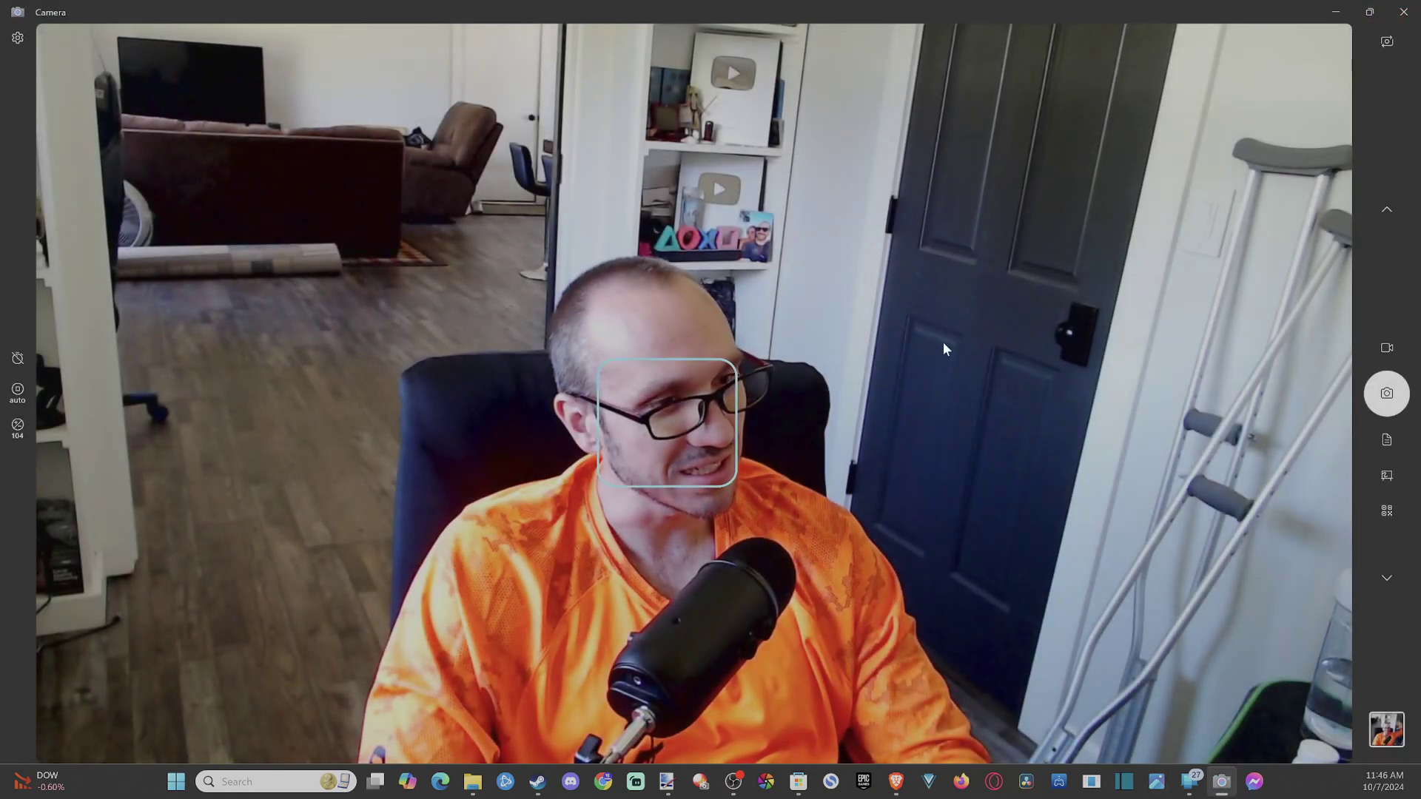